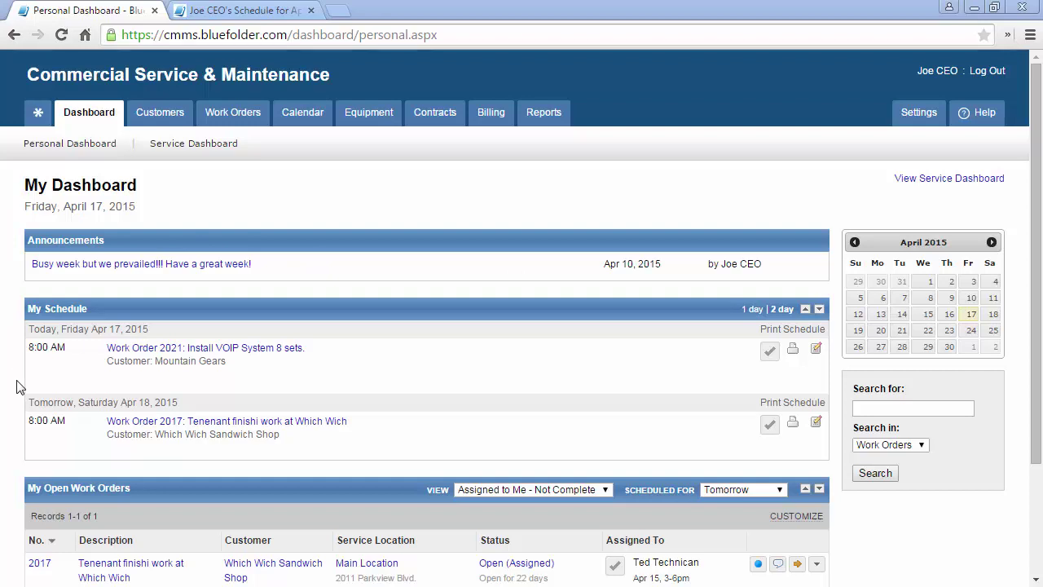
# - Open a printable copy of the April 17 schedule with maps shown and look through it
pyautogui.click(770, 330)
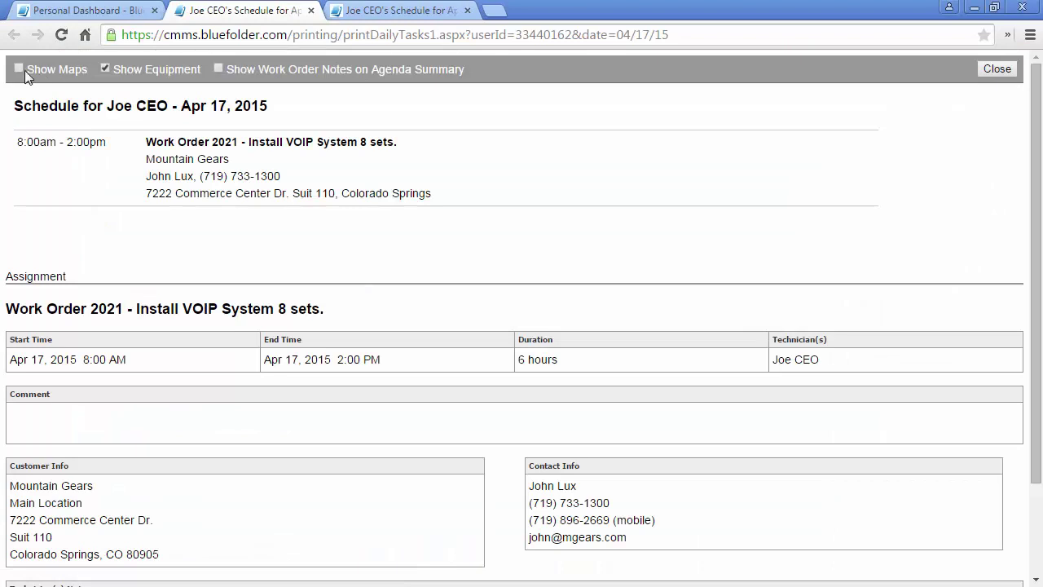
pyautogui.click(25, 70)
pyautogui.scroll(-1, 10, 240)
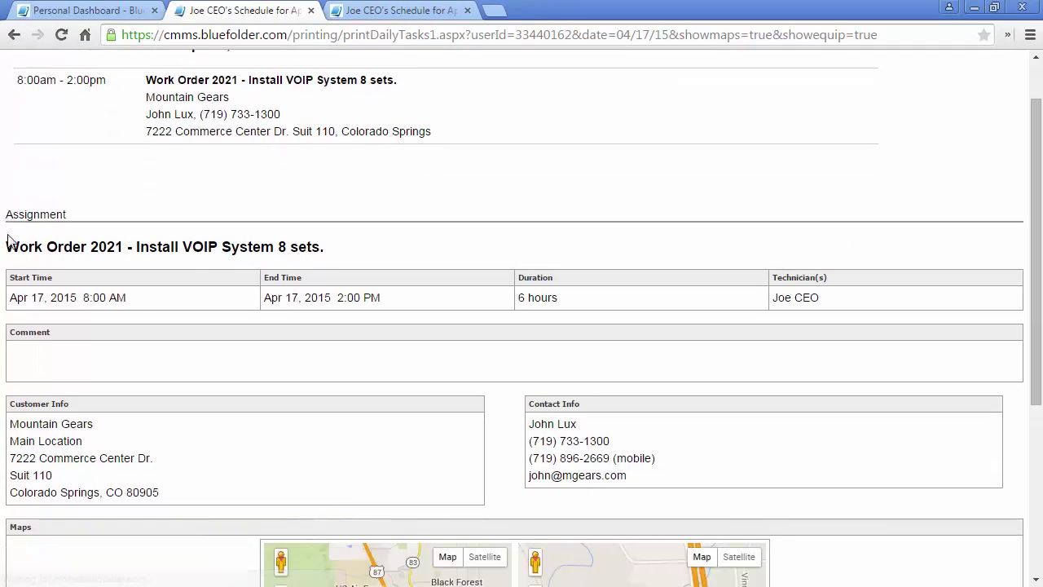
pyautogui.scroll(-3, 10, 240)
pyautogui.scroll(3, 8, 236)
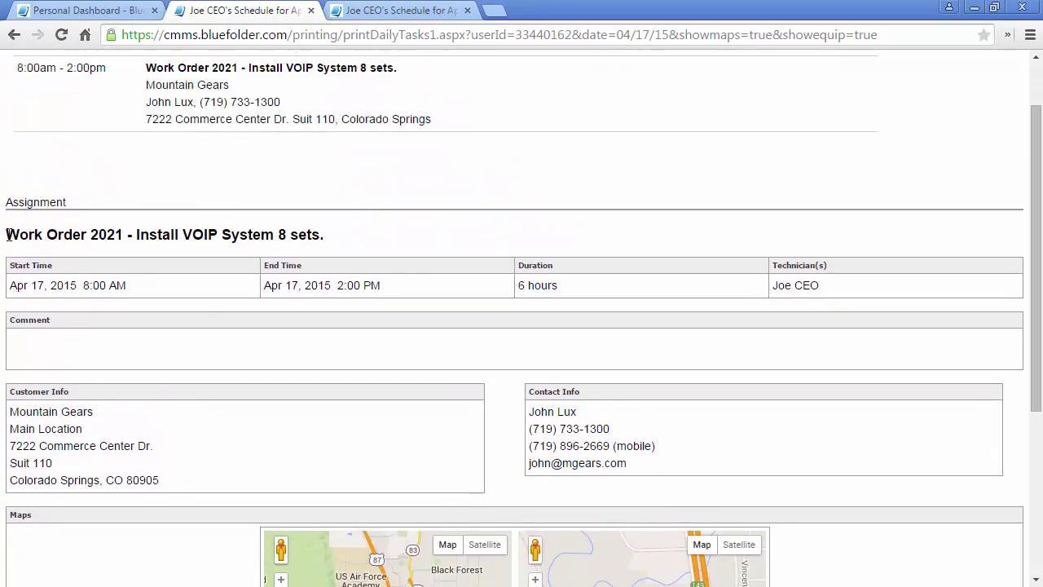
pyautogui.scroll(1, 8, 236)
# - Return to the personal dashboard, keeping the open work orders filter at Tomorrow
pyautogui.hotkey('ctrl', 'shift', 'Tab')
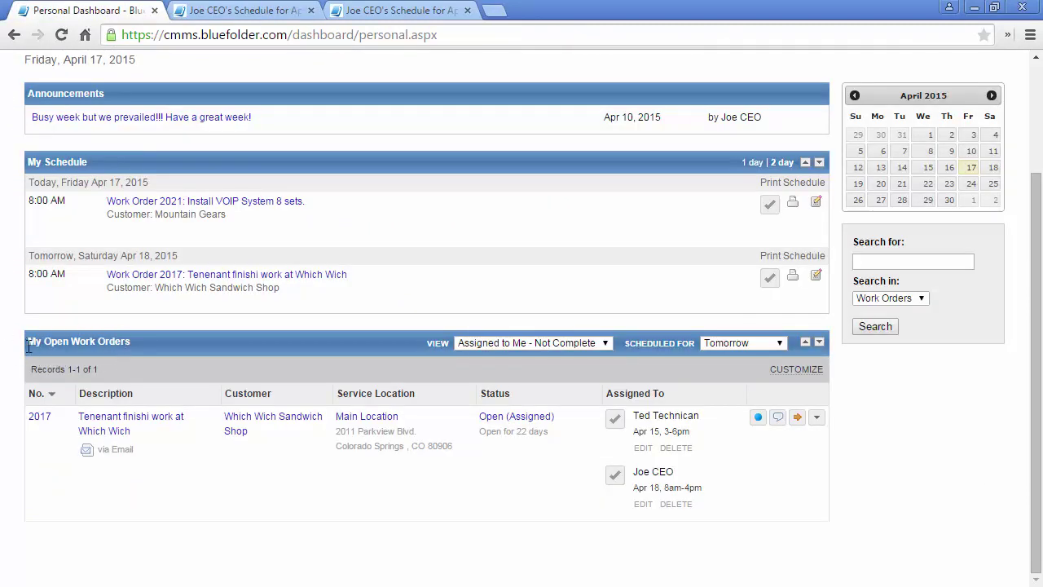
pyautogui.click(780, 344)
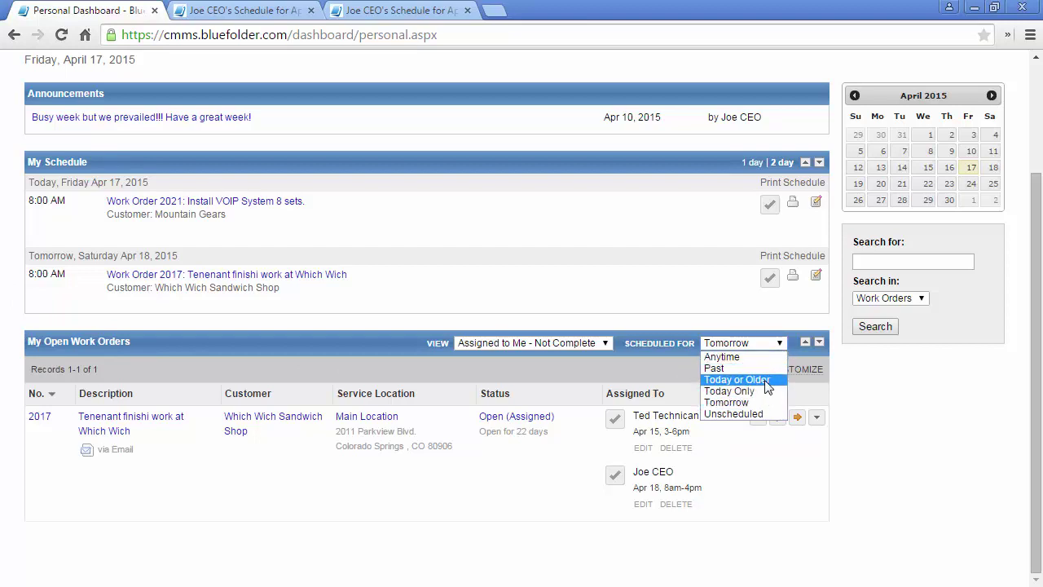
pyautogui.click(908, 396)
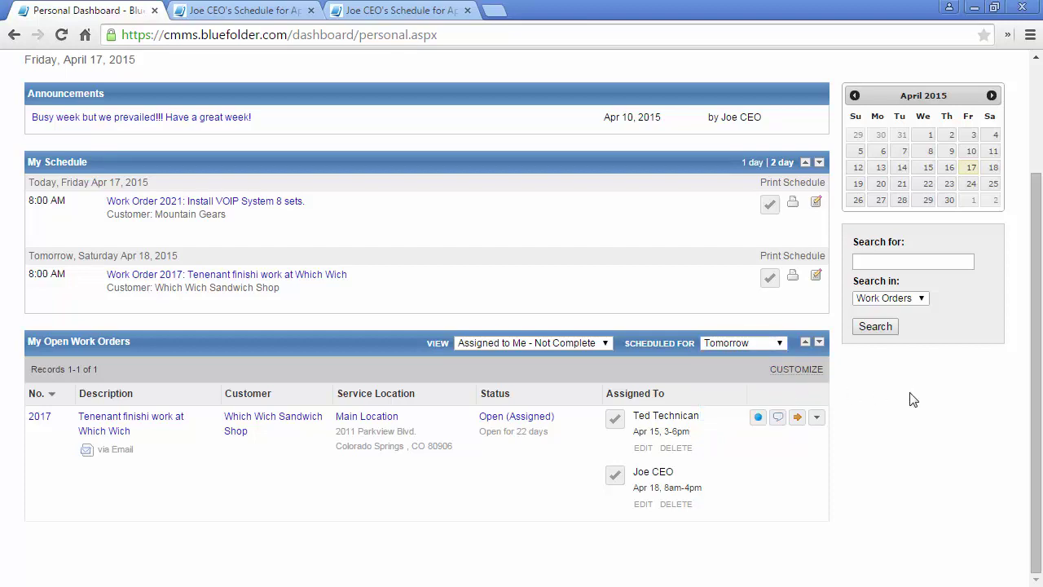
# - View April 2015 by day, week, week agenda and month, then start an event on April 1
pyautogui.click(972, 169)
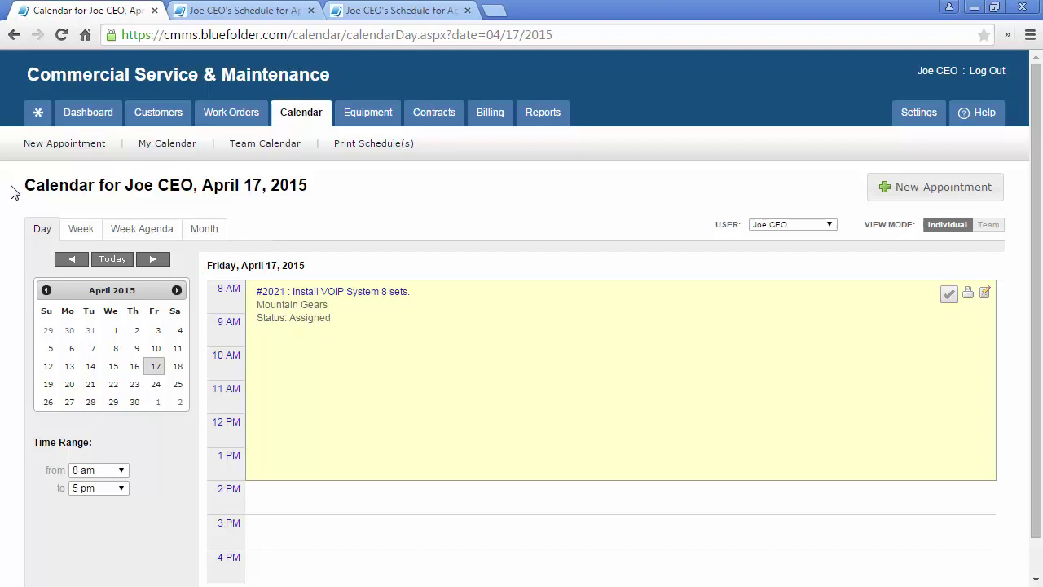
pyautogui.click(78, 233)
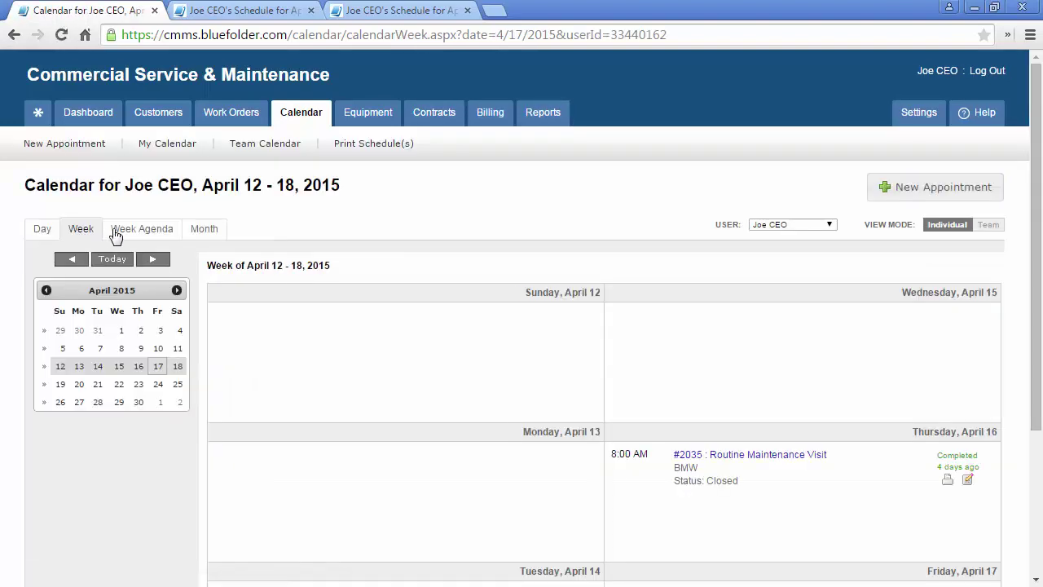
pyautogui.click(122, 232)
pyautogui.click(200, 230)
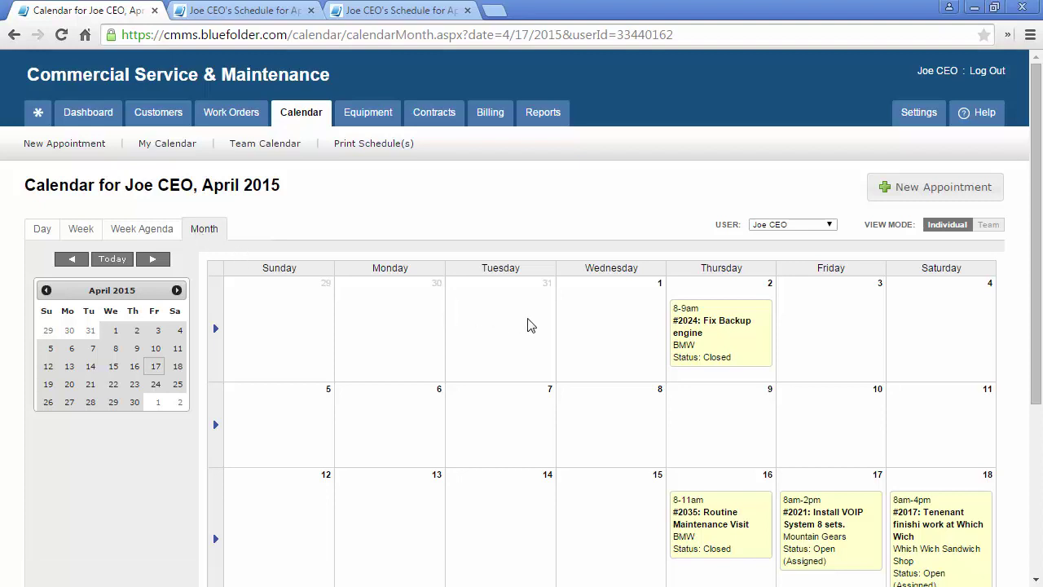
pyautogui.click(588, 329)
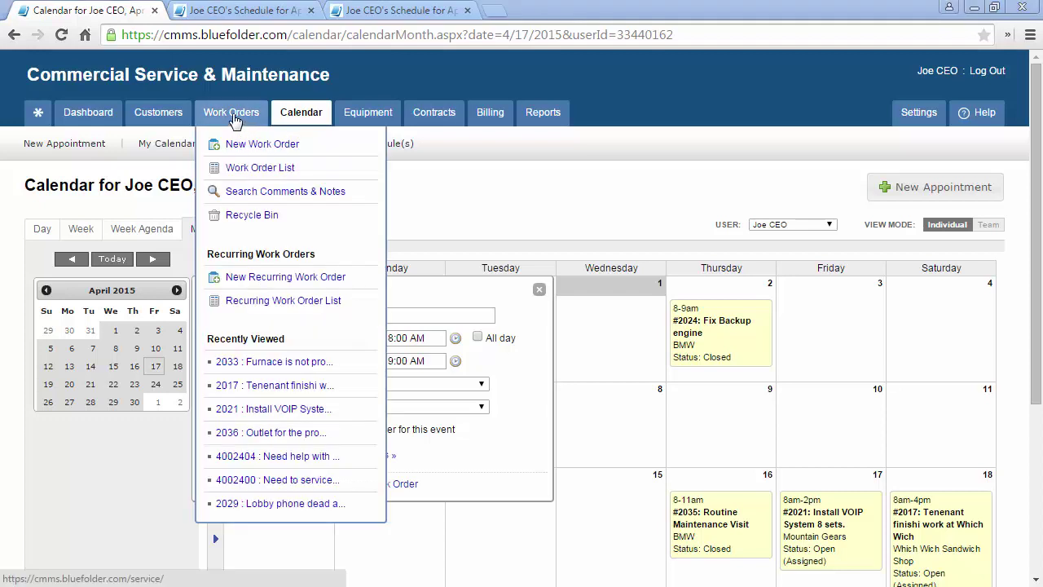
# - Open the work order list, keeping All Work Orders and the Tomorrow scheduled-for filter
pyautogui.click(233, 112)
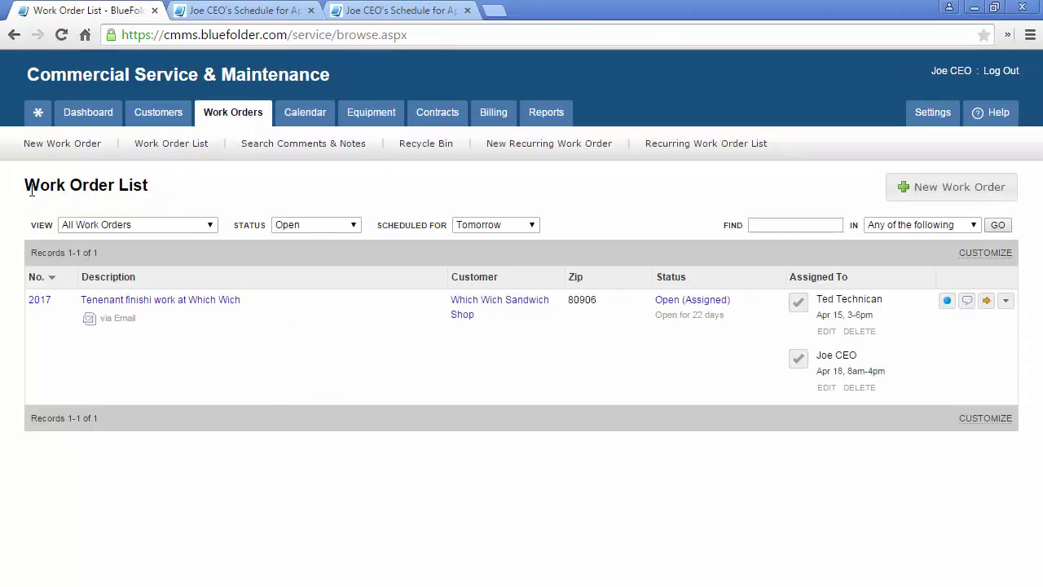
pyautogui.click(62, 228)
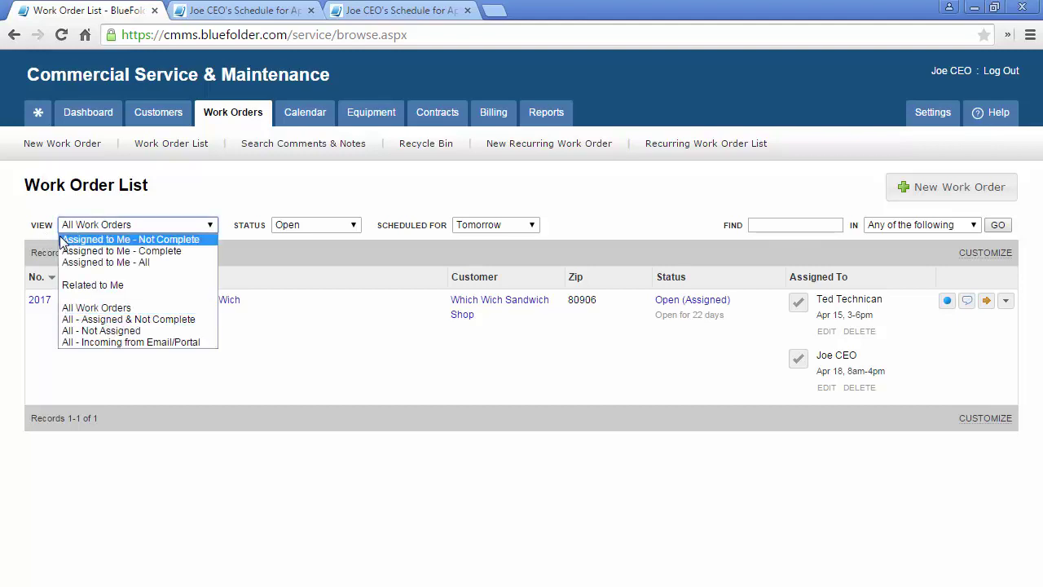
pyautogui.click(25, 205)
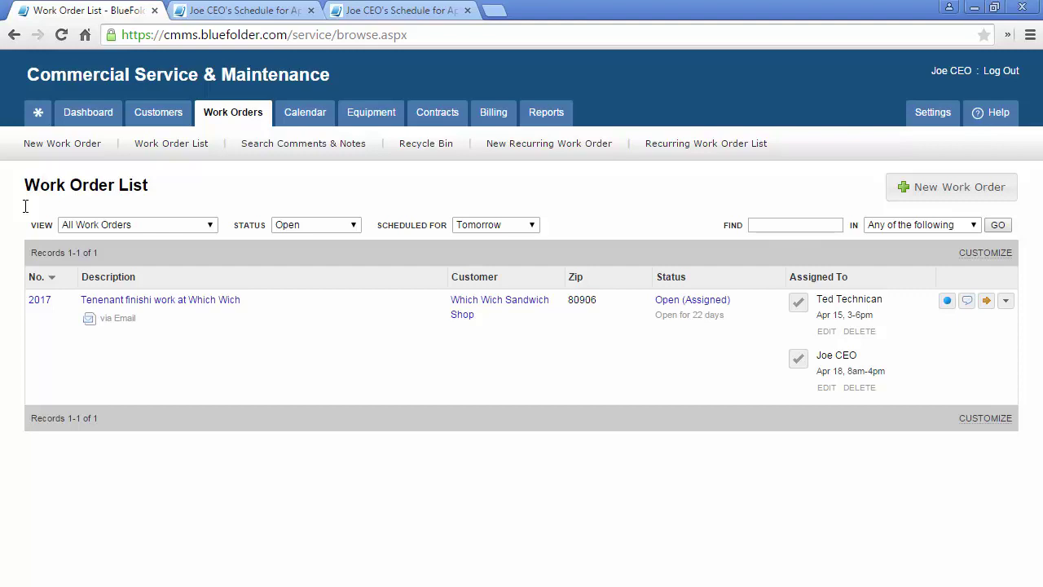
pyautogui.click(532, 226)
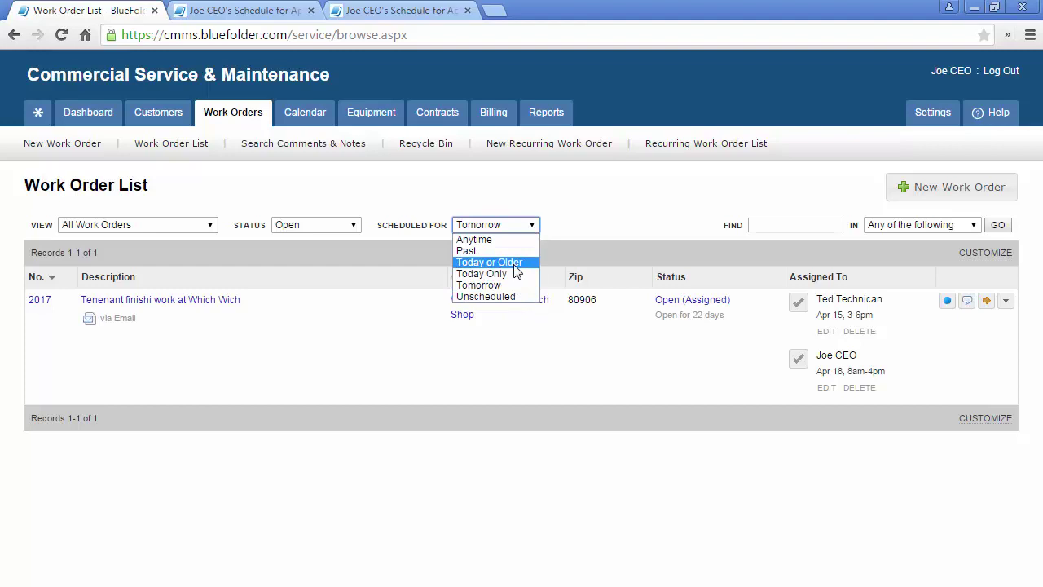
pyautogui.click(12, 185)
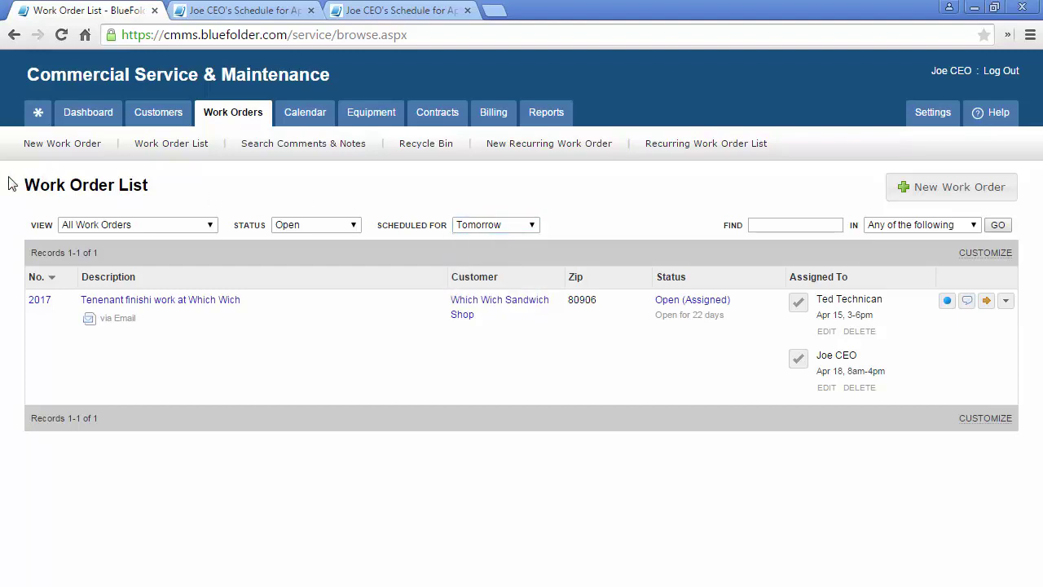
# - Search work orders for 'ted' in the Assigned To field
pyautogui.click(788, 226)
pyautogui.write('ted')
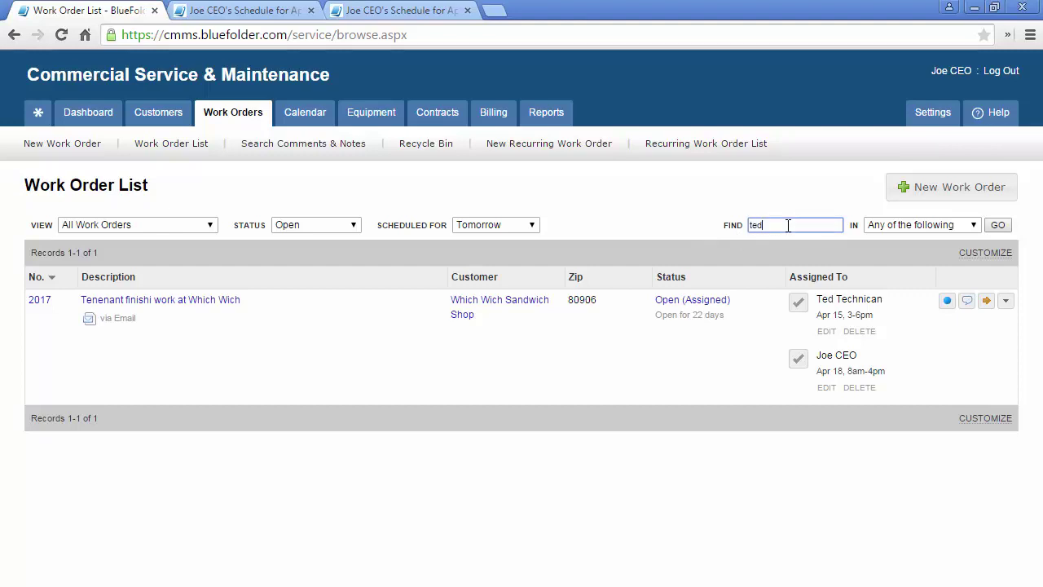
pyautogui.click(886, 230)
pyautogui.click(892, 250)
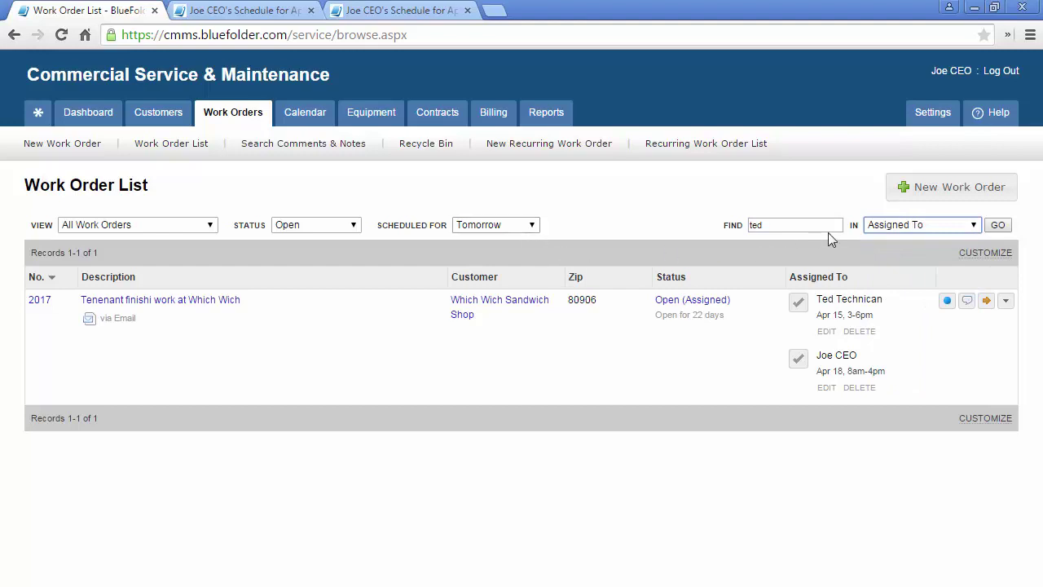
pyautogui.click(998, 226)
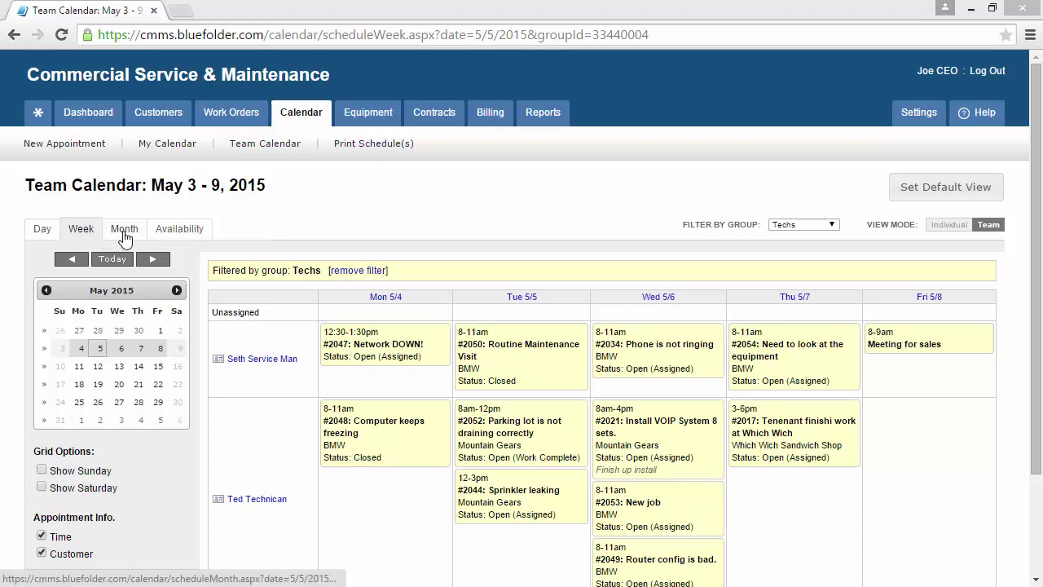
# - Show availability for All Users, then open the individual day calendar for May 5, 2015
pyautogui.click(174, 232)
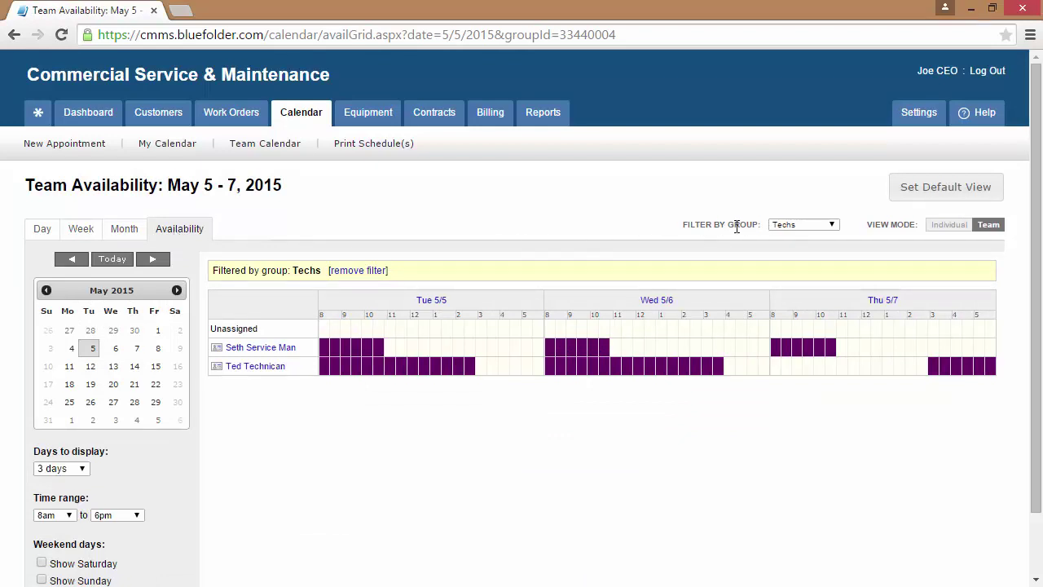
pyautogui.click(799, 230)
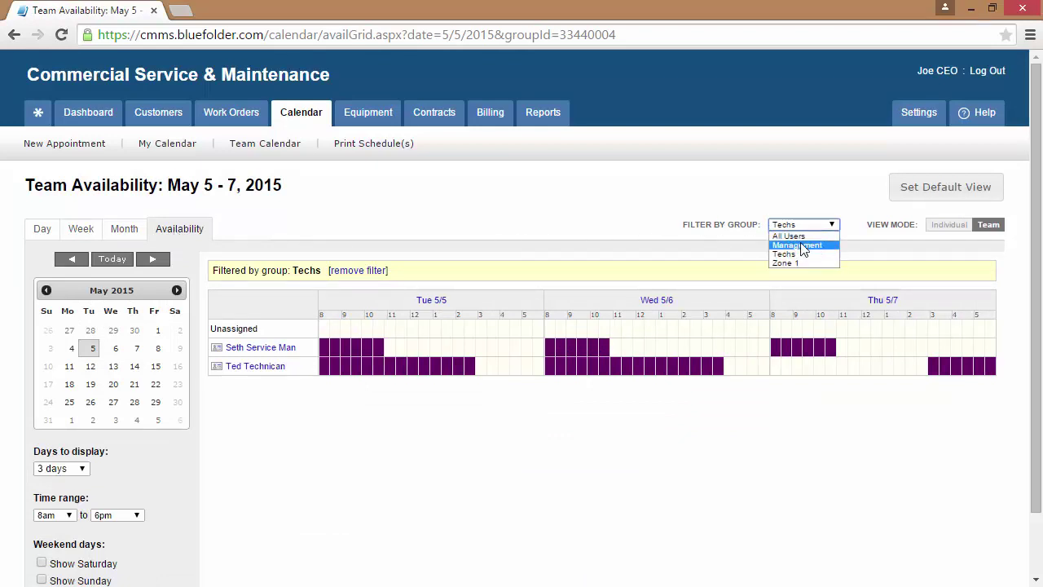
pyautogui.click(788, 237)
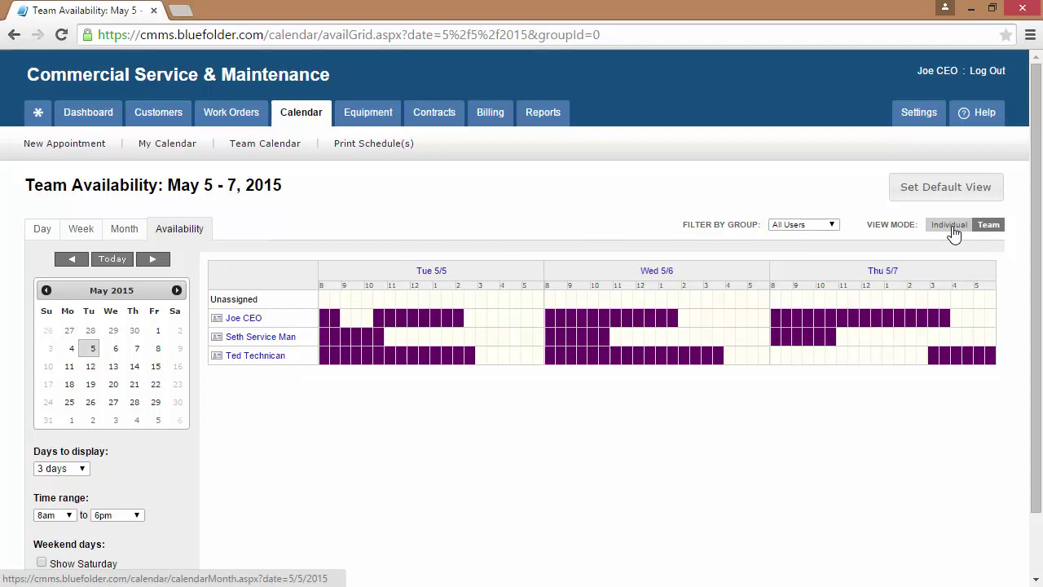
pyautogui.click(966, 232)
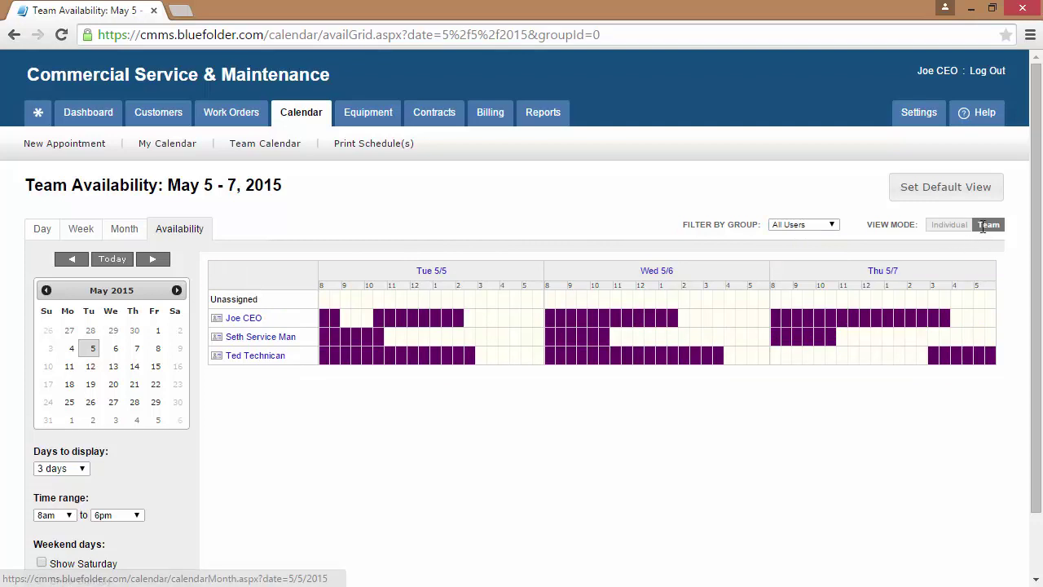
pyautogui.click(44, 232)
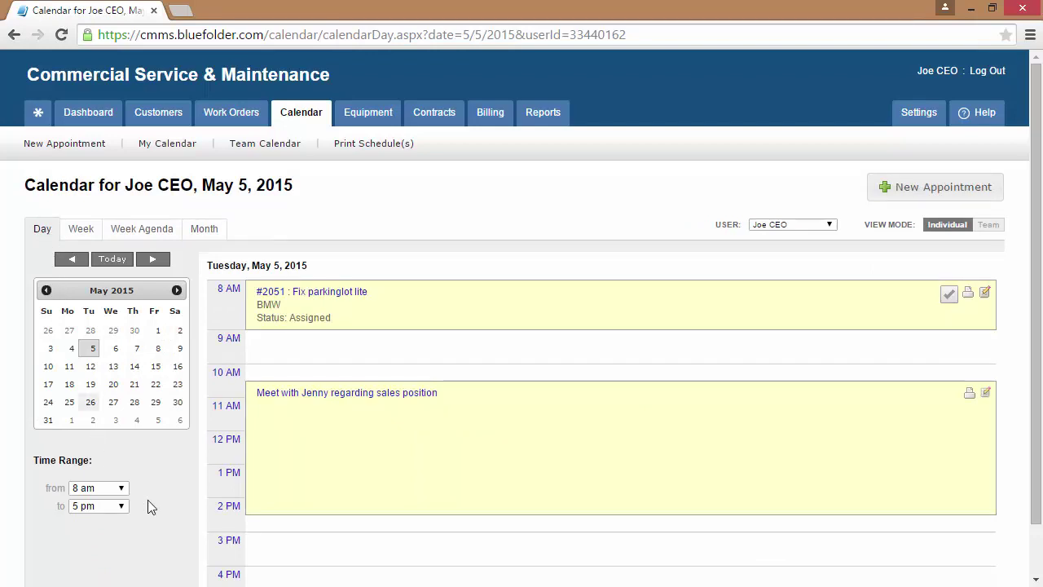
# - Switch the calendar to Team view mode and show the week of May 3–9, 2015
pyautogui.click(230, 543)
pyautogui.scroll(-1, 230, 538)
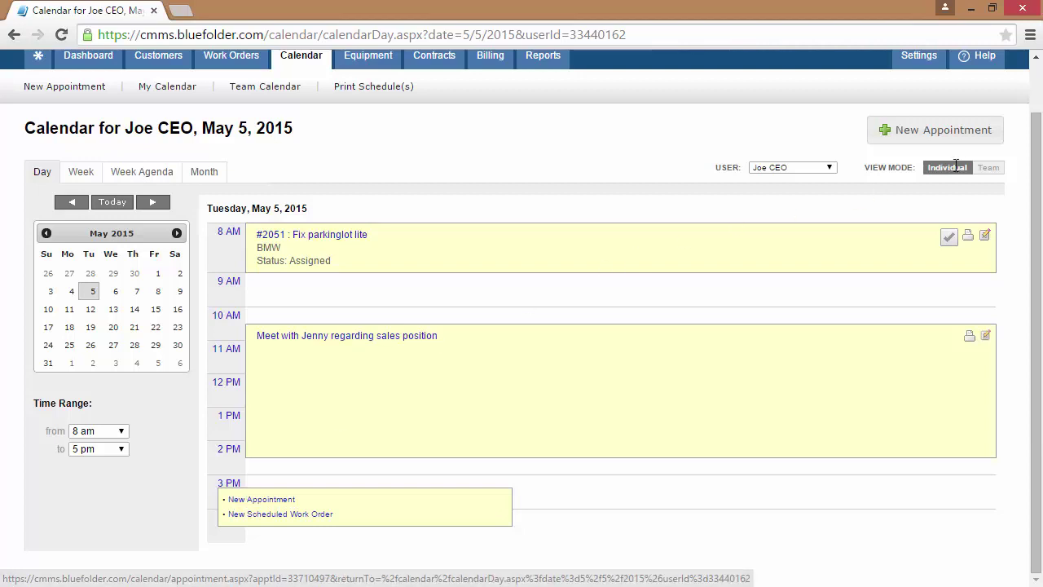
pyautogui.click(990, 169)
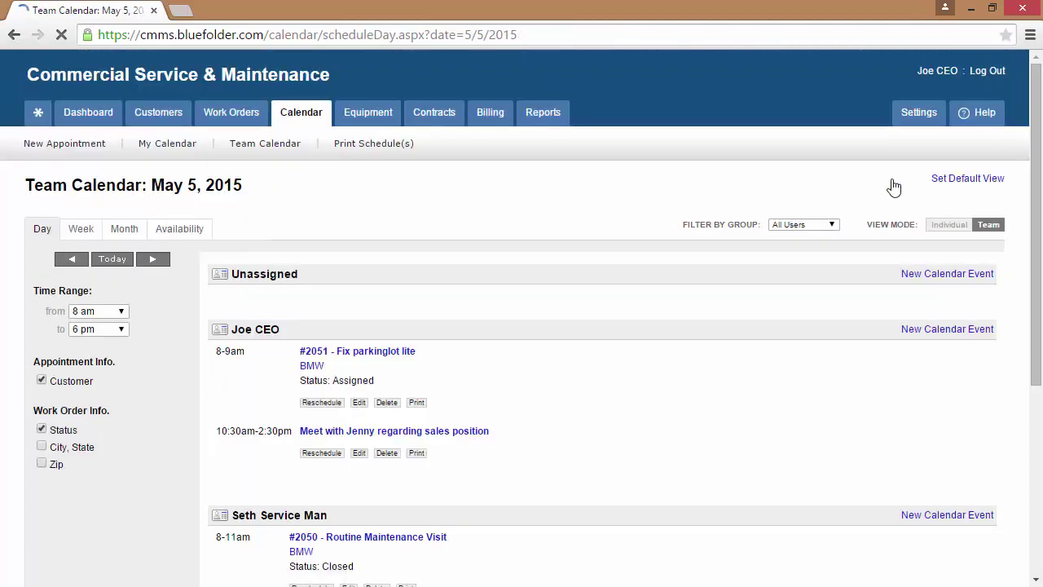
pyautogui.click(81, 229)
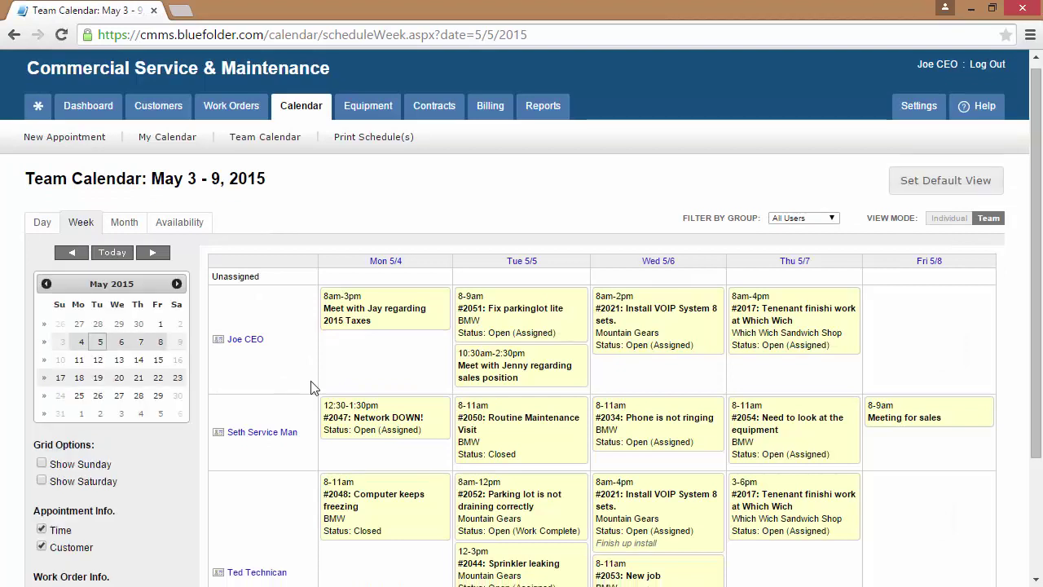
# - Create event 'Needs help with front sign' for Mountain Gears on the CEO's Wed May 6, 2:30–5:30 PM
pyautogui.click(650, 376)
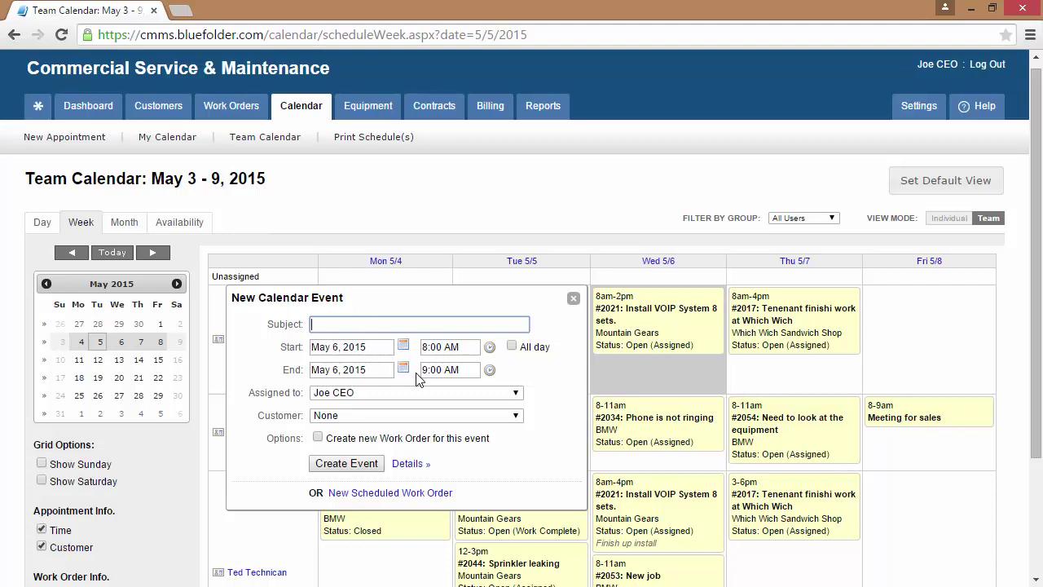
pyautogui.click(397, 418)
pyautogui.click(383, 455)
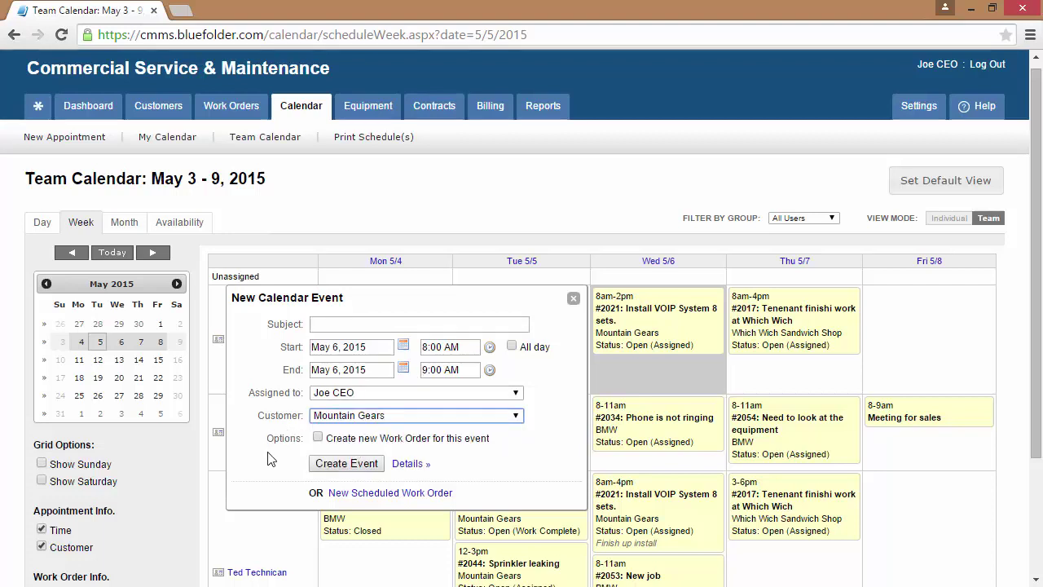
pyautogui.write('Needs help with front sign')
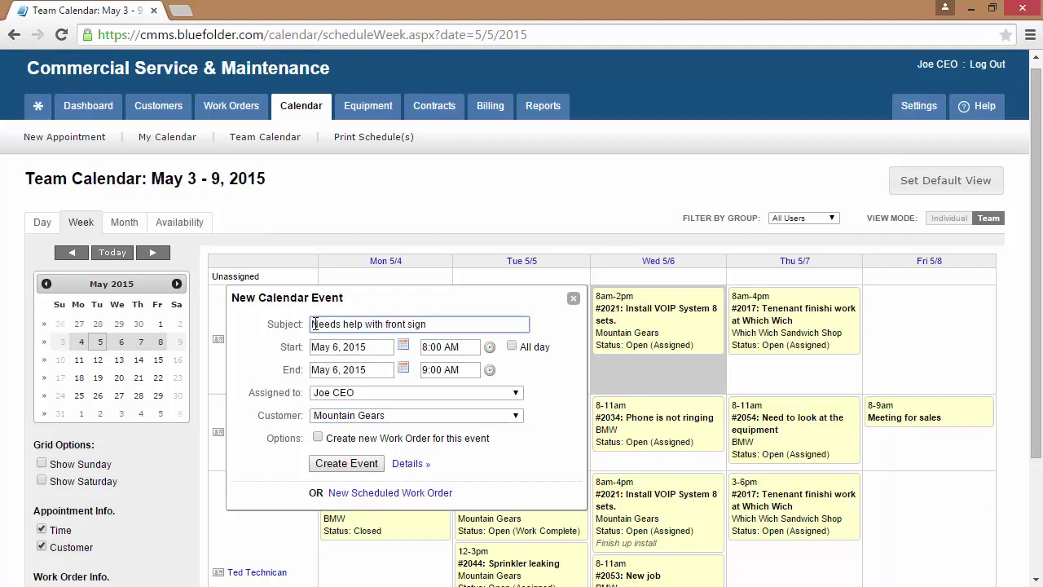
pyautogui.click(489, 347)
pyautogui.click(457, 510)
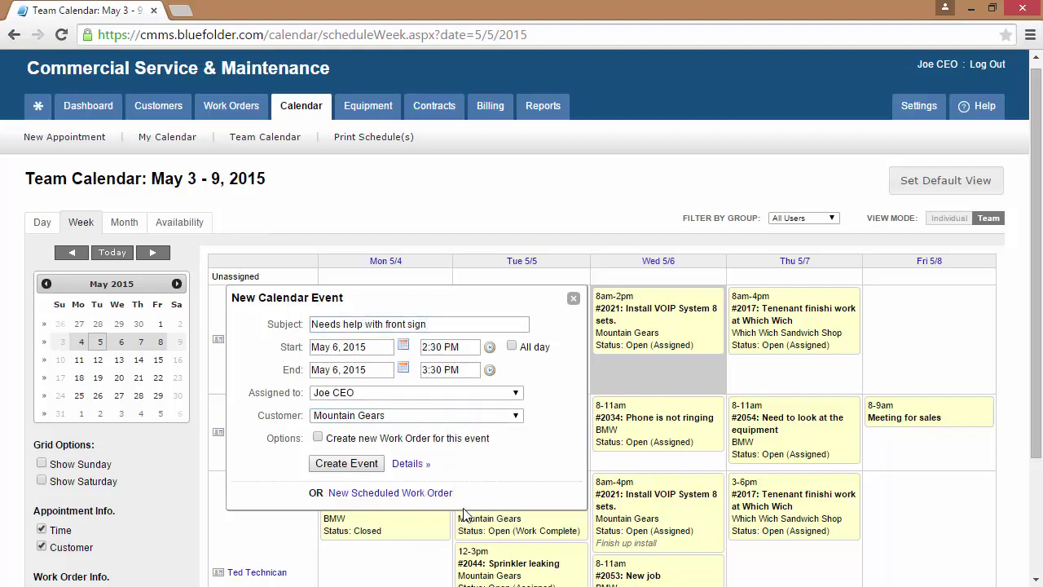
pyautogui.click(471, 369)
pyautogui.click(446, 436)
pyautogui.click(318, 436)
pyautogui.click(328, 463)
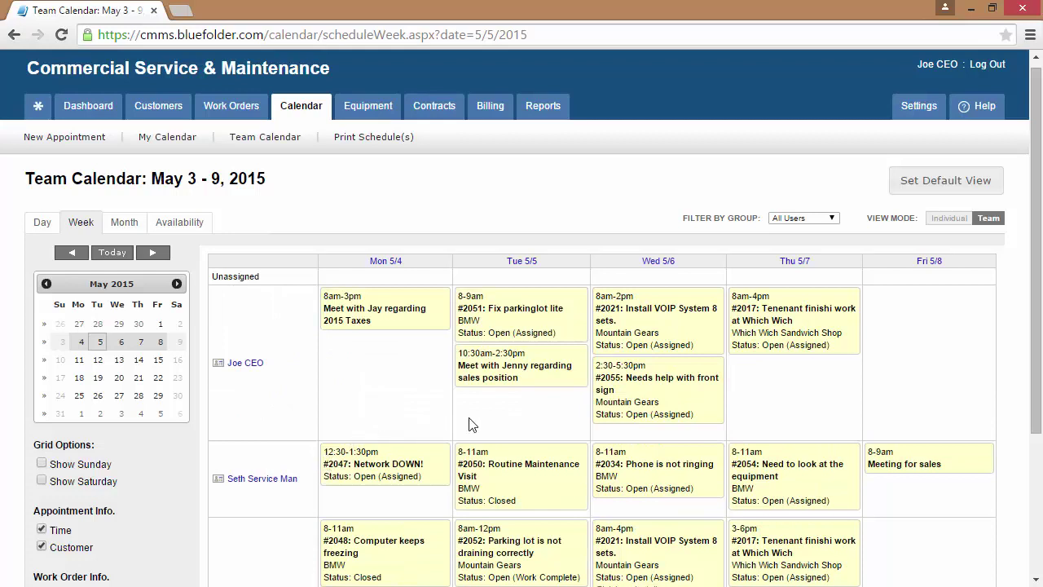
# - Open work order #2021's details and Mountain Gears customer page, then return to the team calendar
pyautogui.click(642, 308)
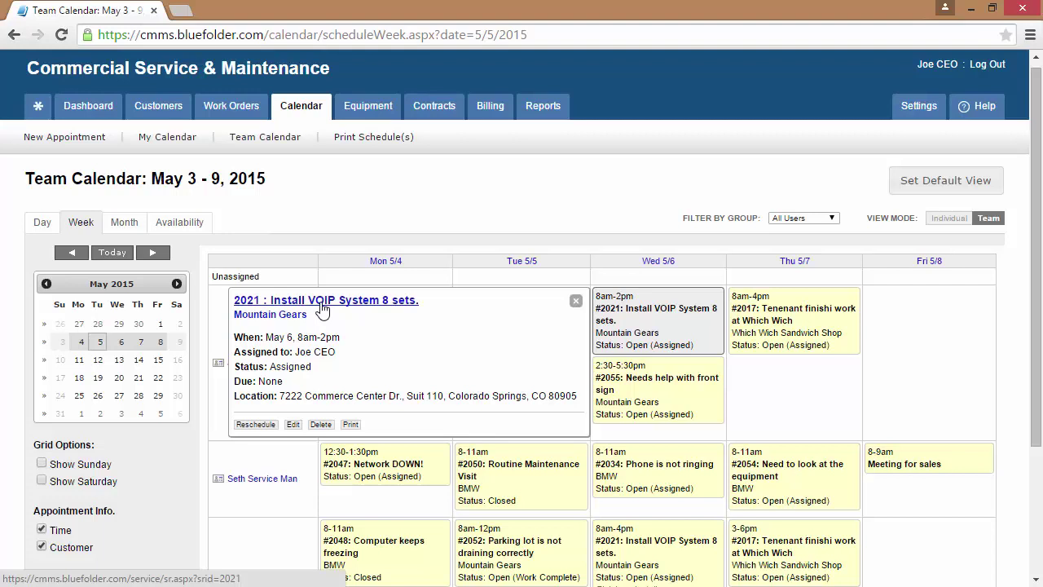
pyautogui.click(323, 301)
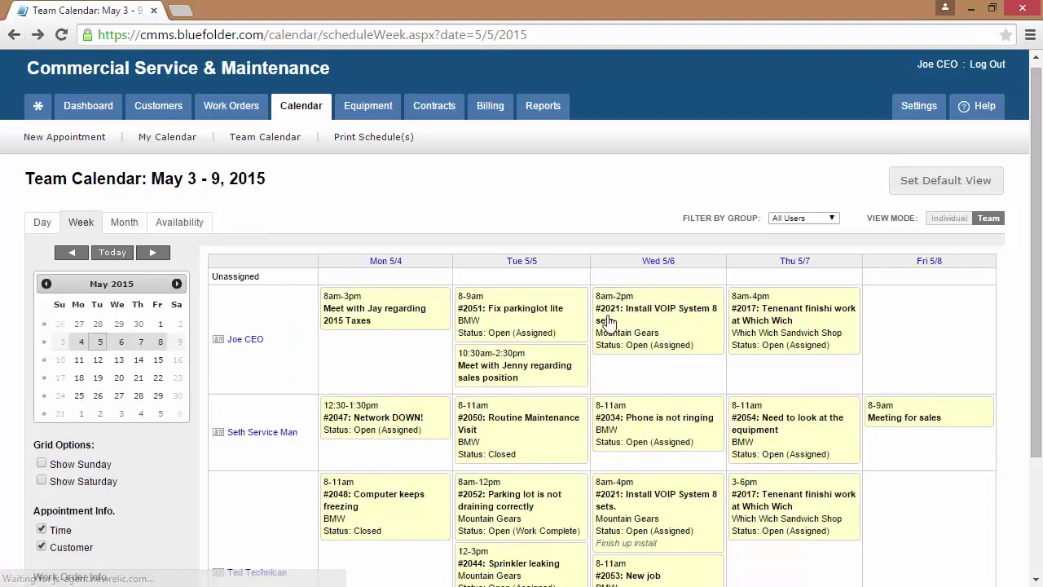
pyautogui.click(651, 318)
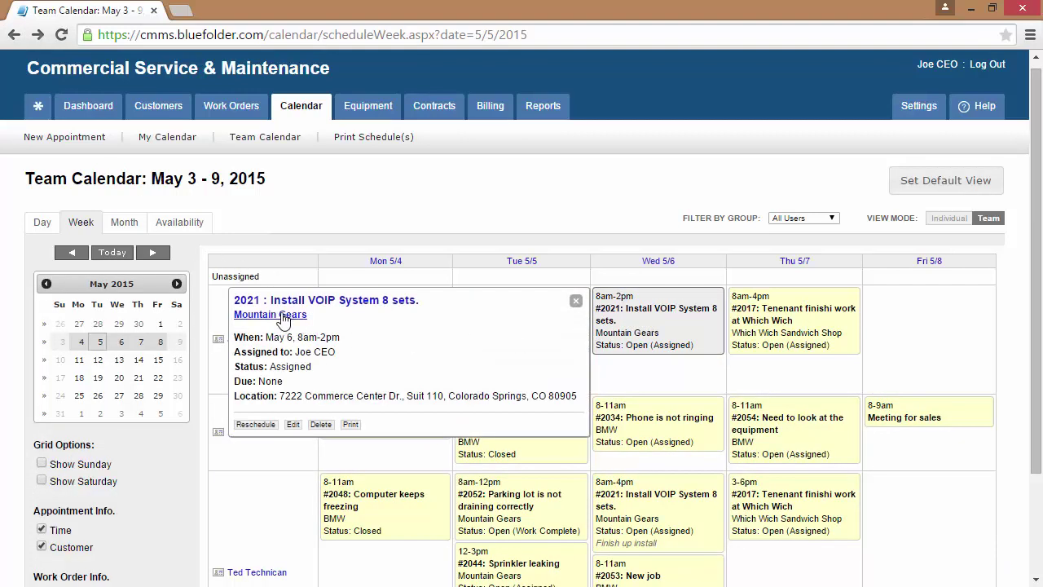
pyautogui.click(283, 318)
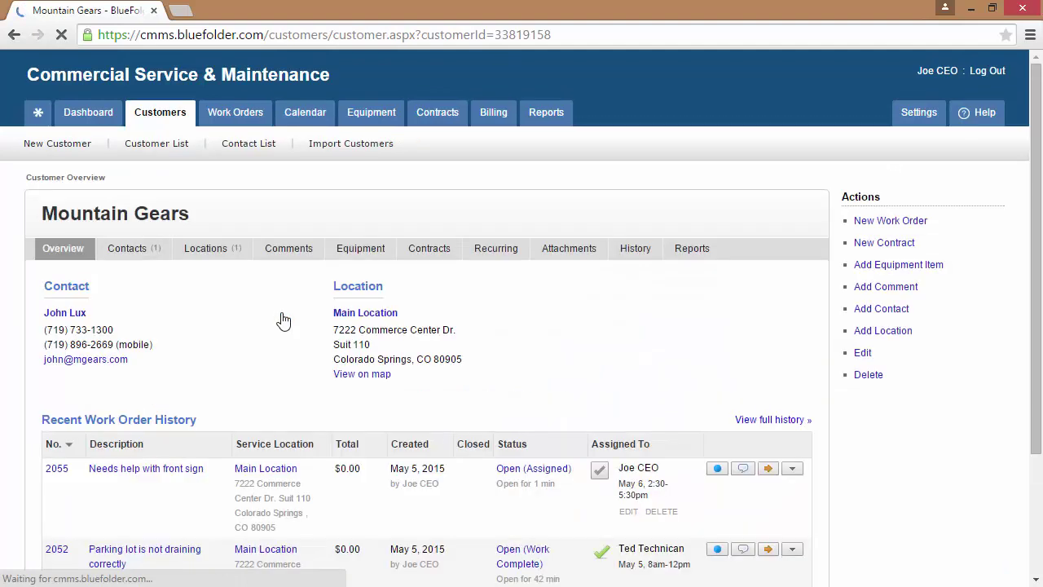
pyautogui.hotkey('alt', 'Left')
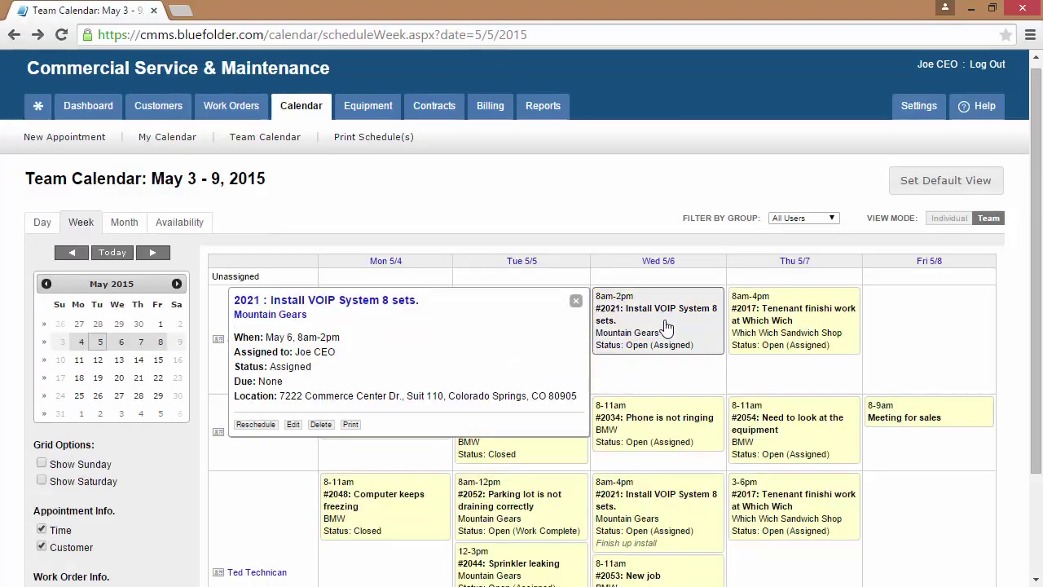
pyautogui.click(351, 425)
pyautogui.scroll(-3, 447, 288)
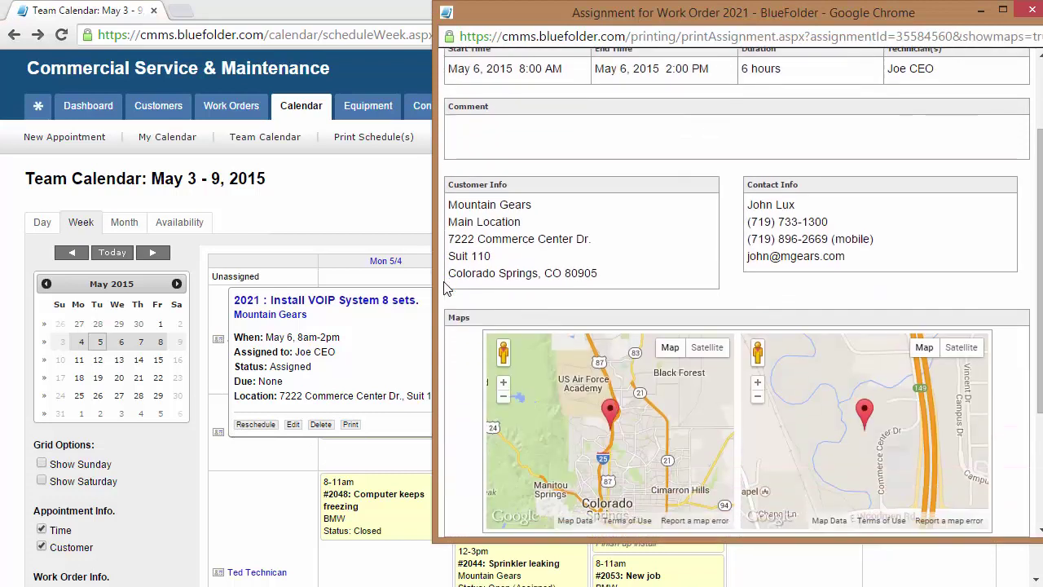
pyautogui.scroll(3, 446, 289)
pyautogui.click(1007, 70)
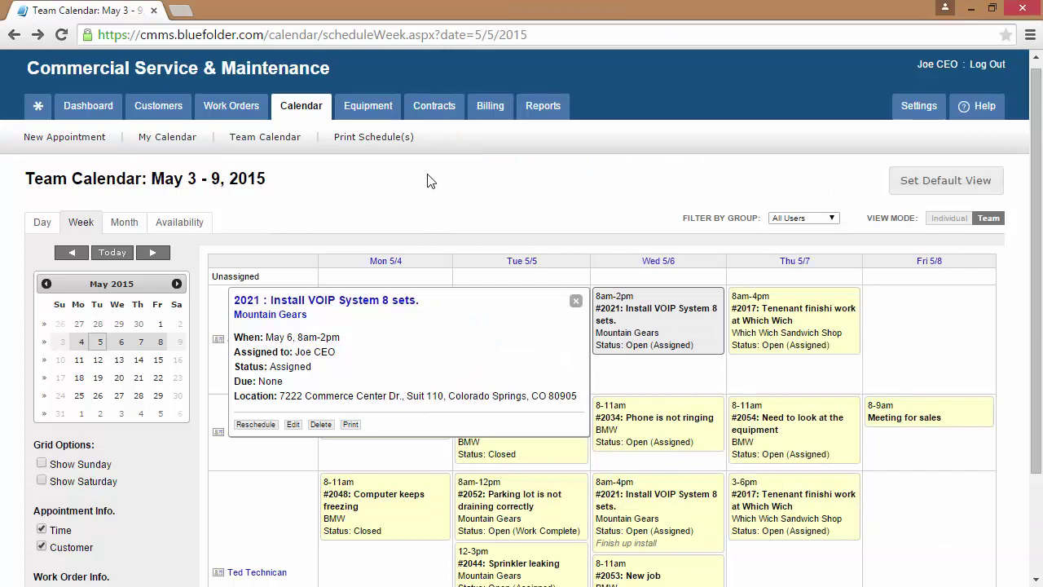
pyautogui.click(371, 139)
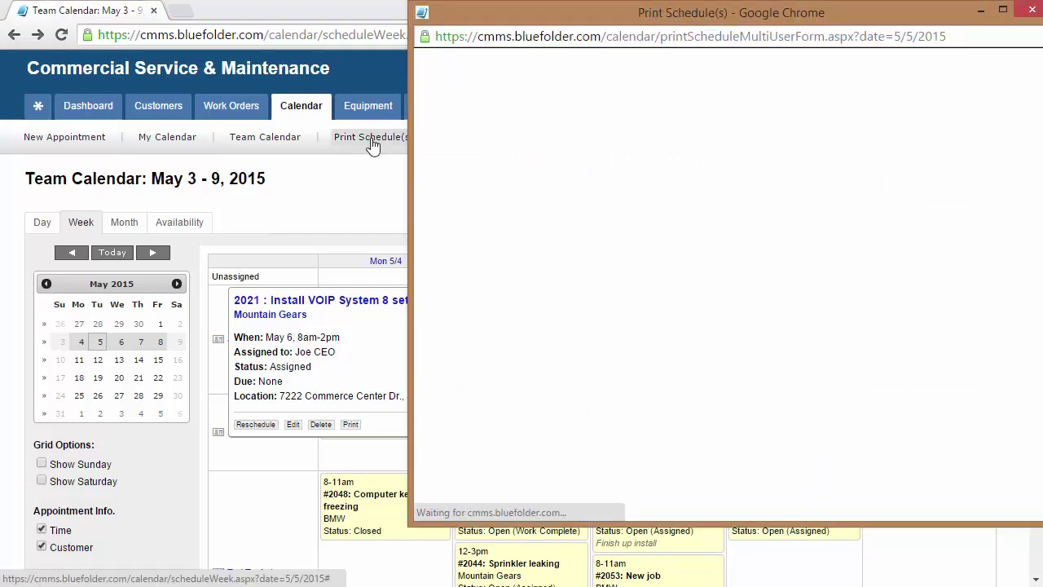
pyautogui.click(595, 147)
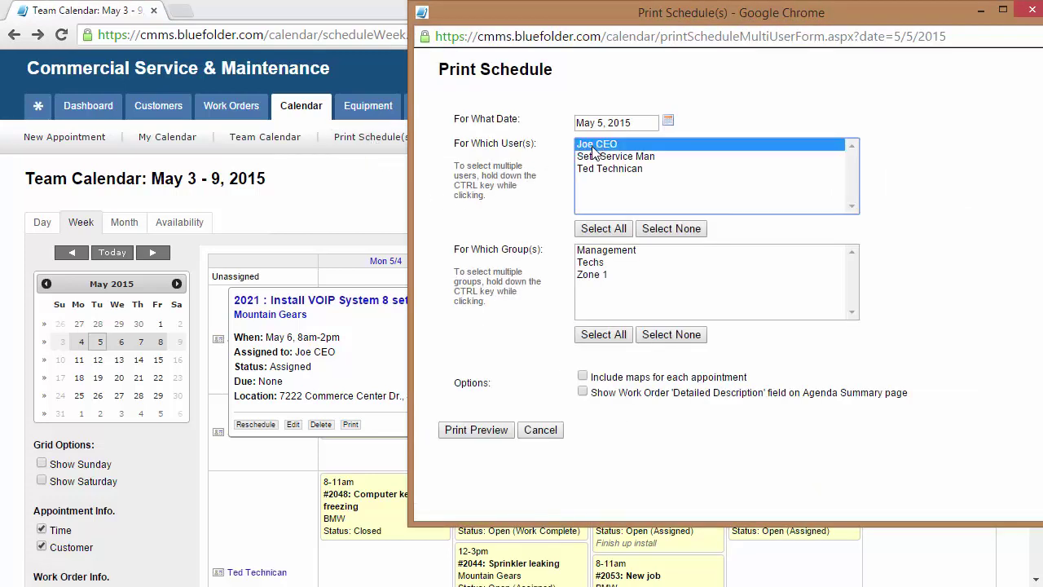
pyautogui.keyDown('shift'); pyautogui.click(602, 173); pyautogui.keyUp('shift')
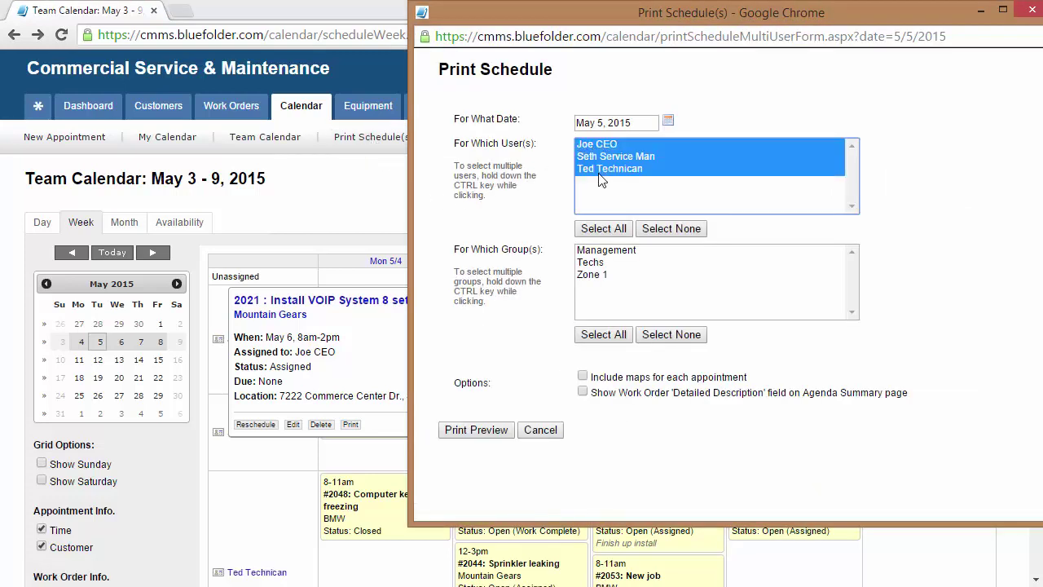
pyautogui.click(592, 262)
pyautogui.click(583, 376)
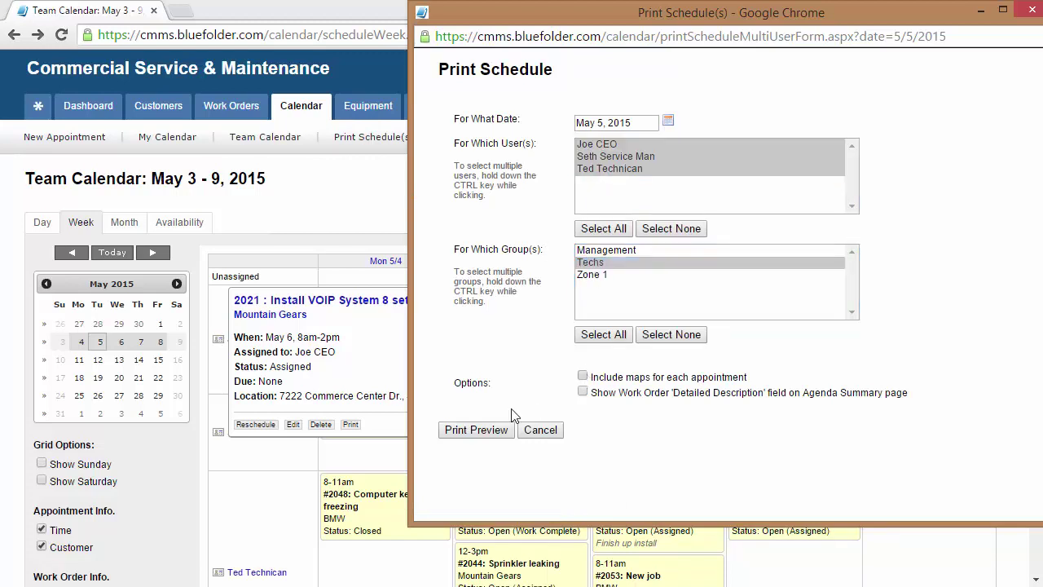
pyautogui.click(475, 430)
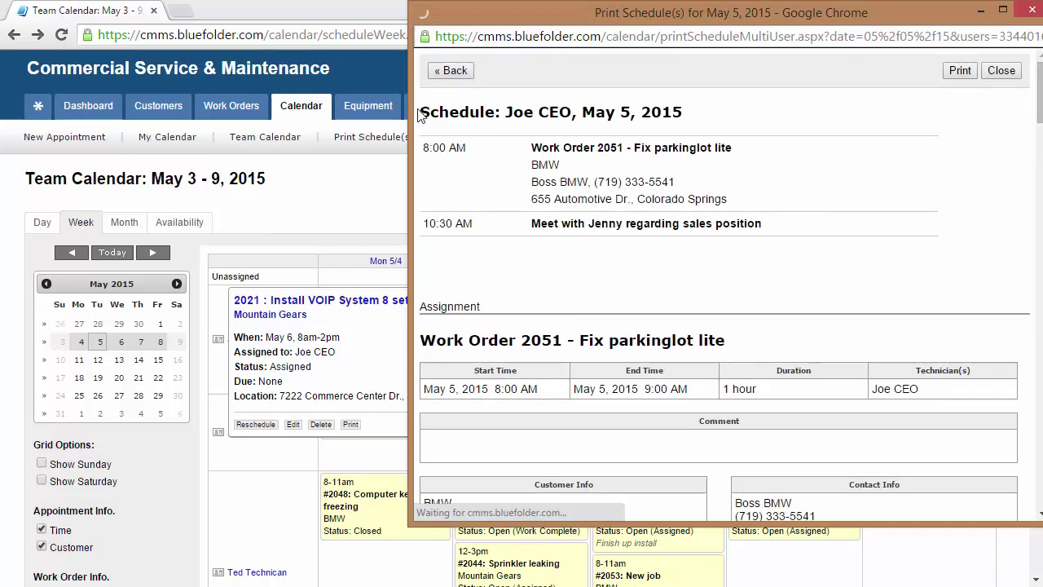
pyautogui.scroll(-3, 424, 202)
pyautogui.scroll(-3, 424, 201)
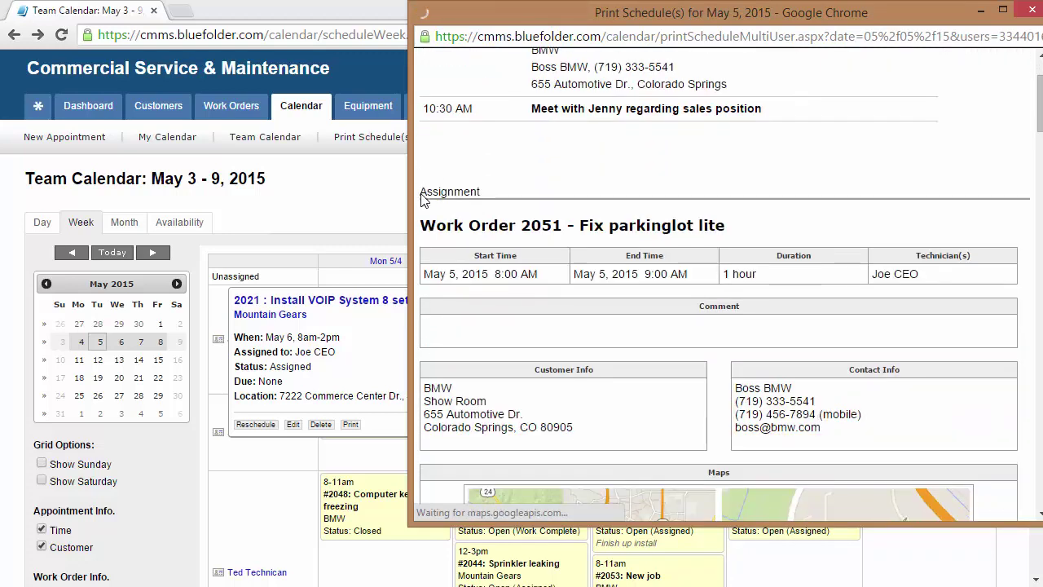
pyautogui.scroll(5, 423, 201)
pyautogui.click(999, 71)
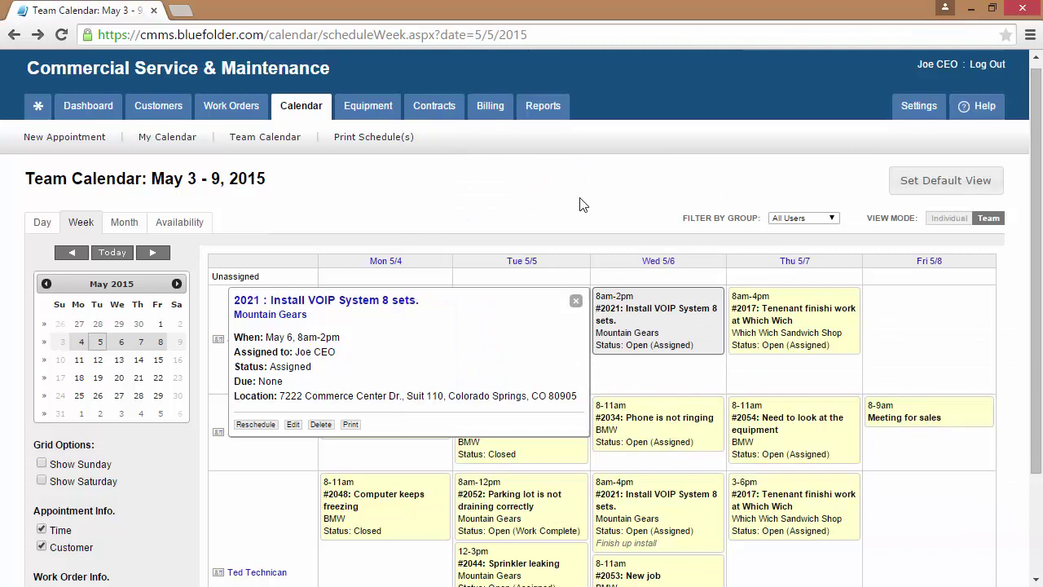
# - Close the #2021 popup and save Team Calendar: Week as the default view
pyautogui.click(576, 301)
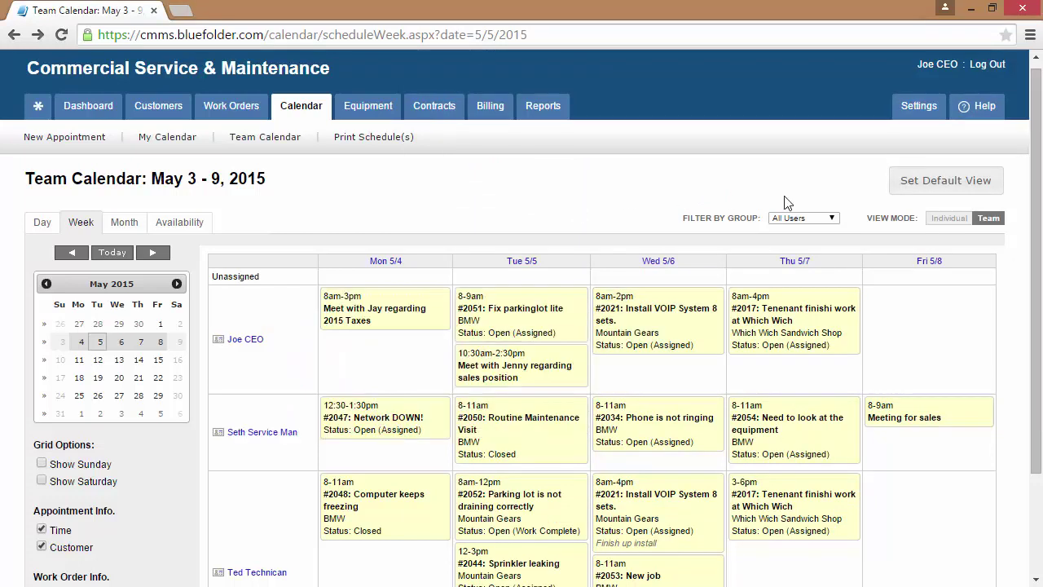
pyautogui.click(937, 193)
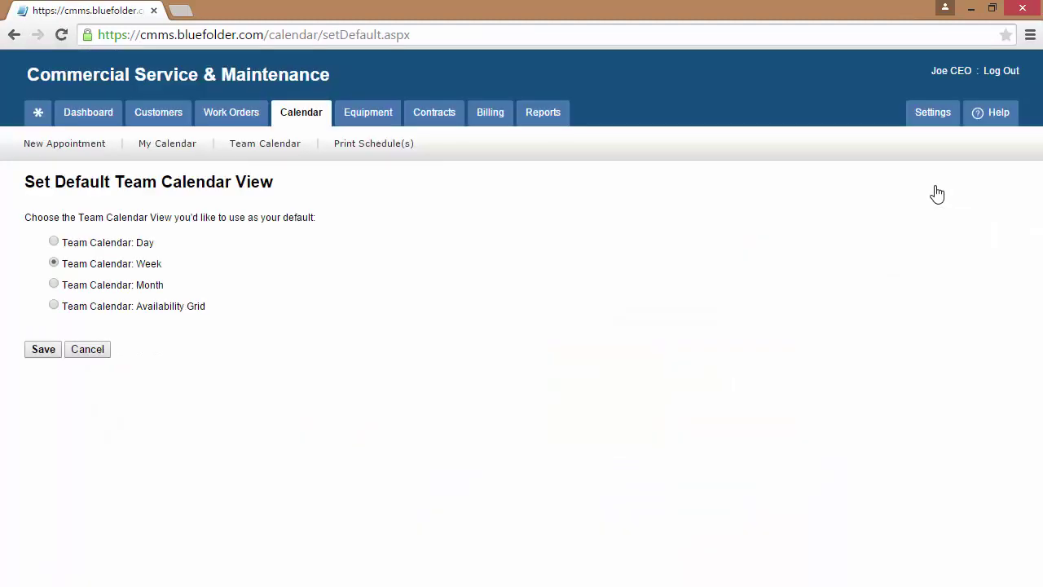
pyautogui.click(44, 350)
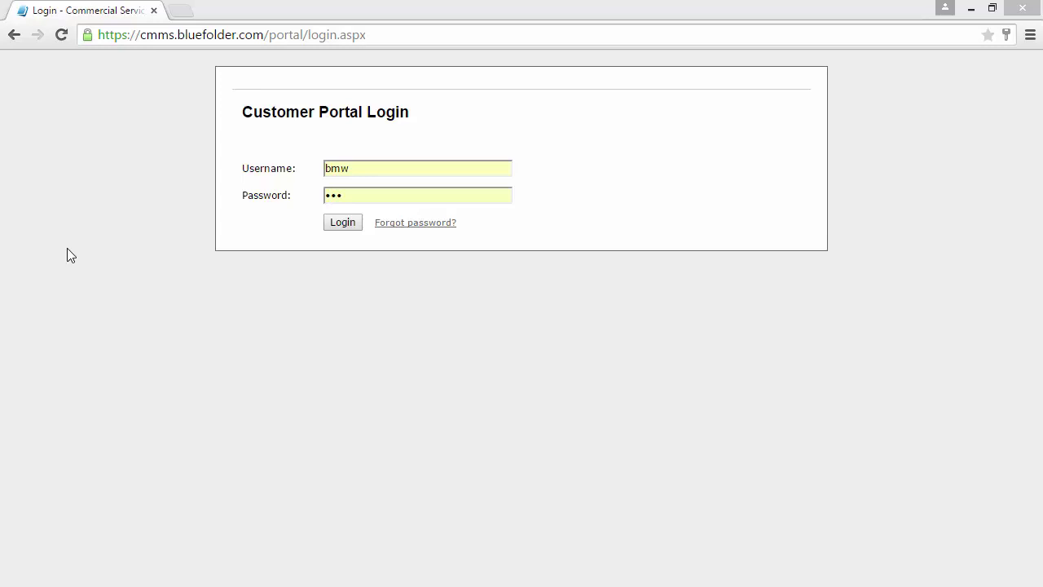
# - Log into the customer portal and open work order 2052 to check its Assigned To field
pyautogui.click(330, 228)
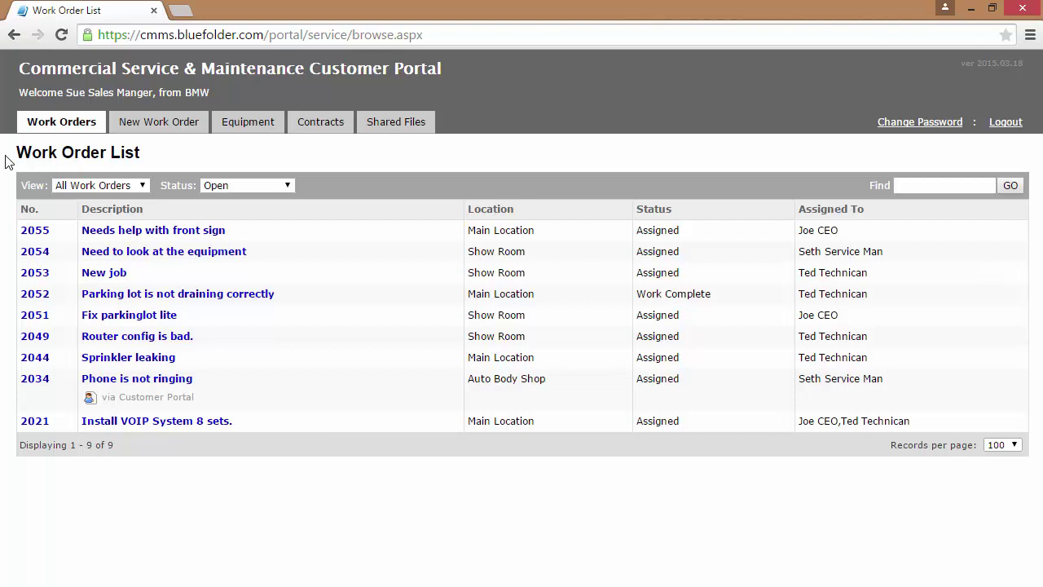
pyautogui.click(35, 294)
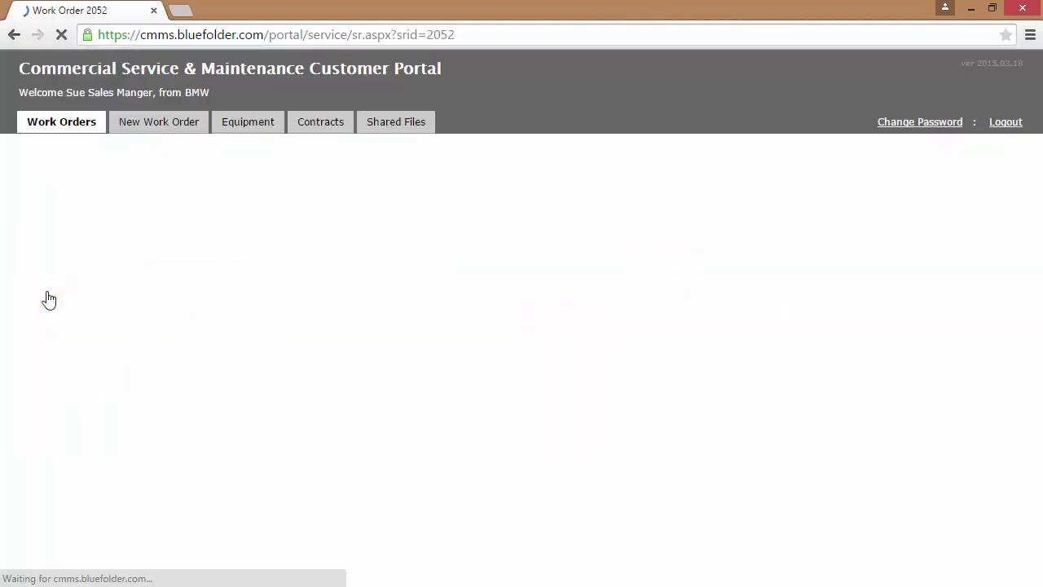
pyautogui.scroll(-1, 12, 277)
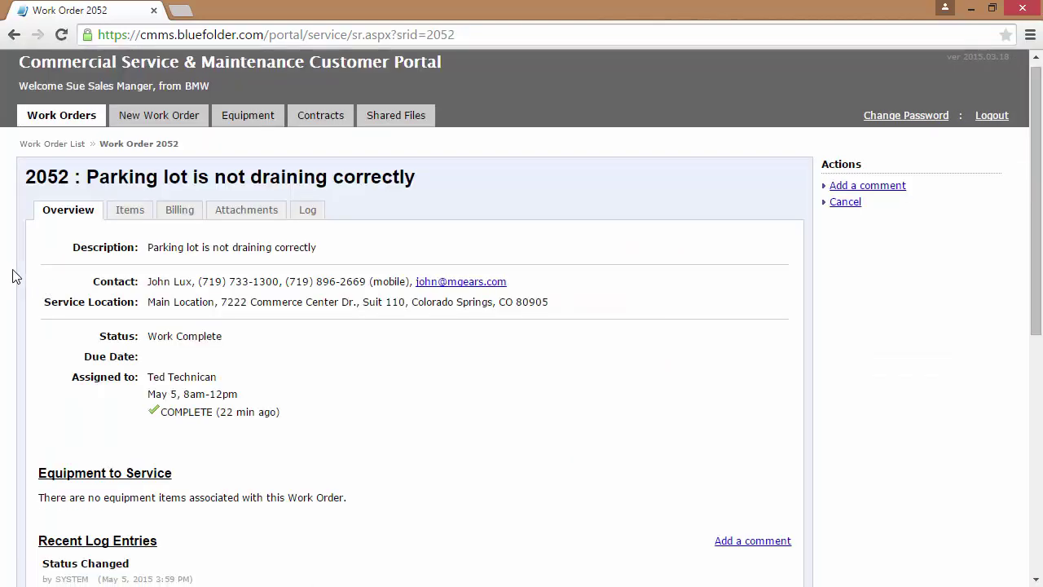
pyautogui.scroll(-3, 58, 349)
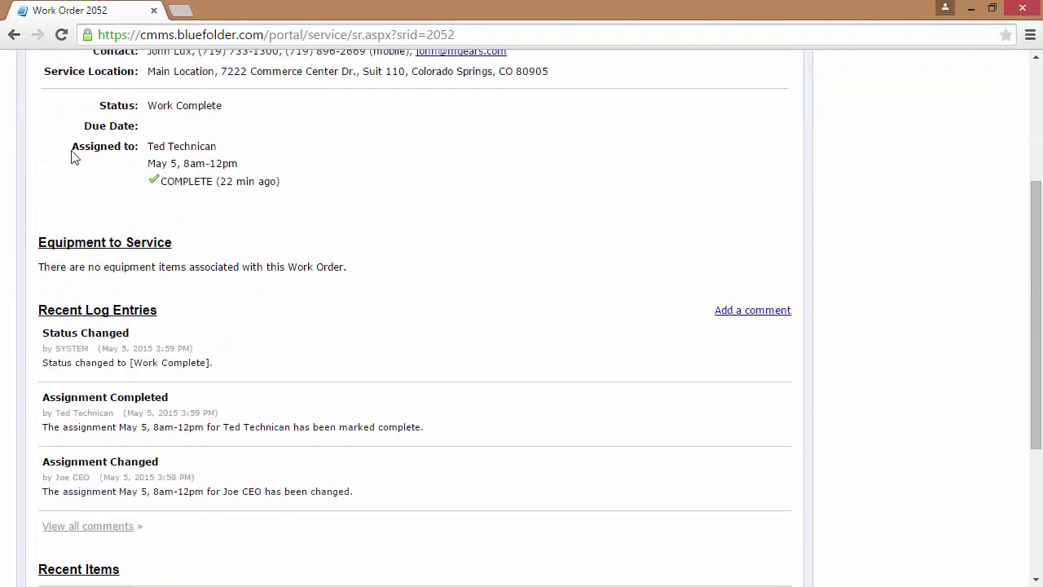
pyautogui.moveTo(72, 152); pyautogui.dragTo(253, 147)
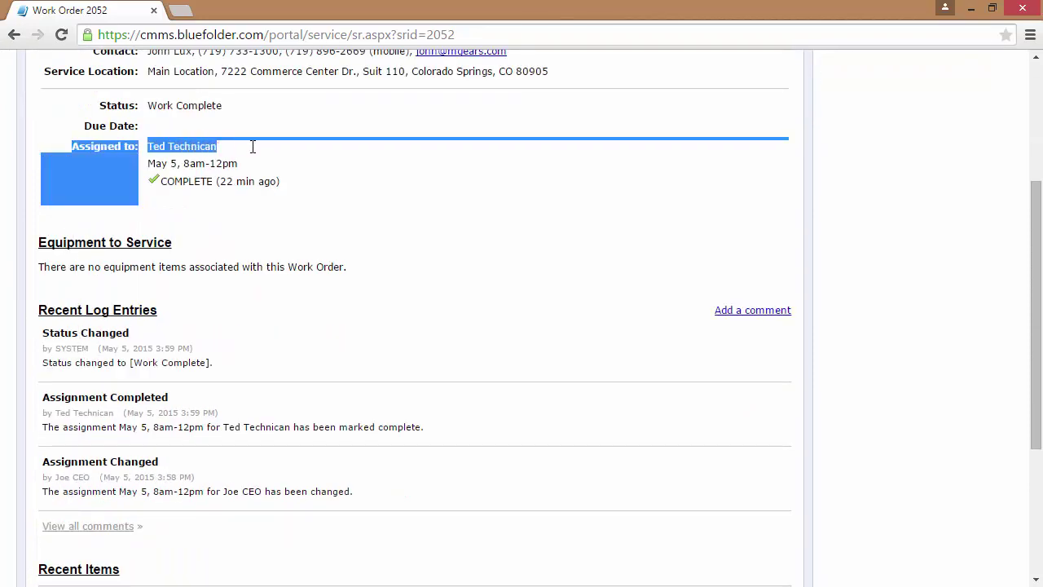
pyautogui.click(253, 147)
pyautogui.scroll(1, 253, 147)
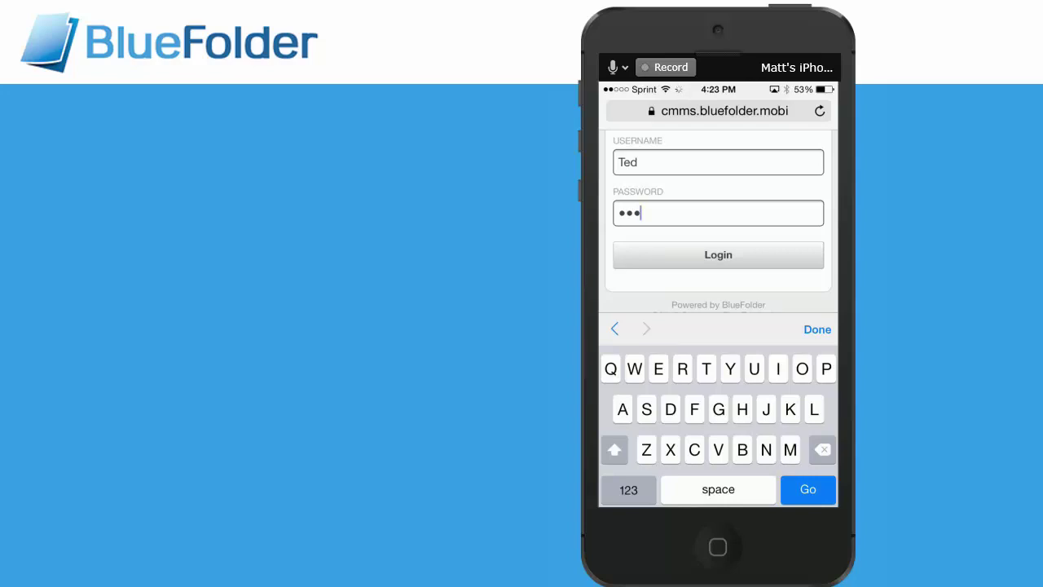
# - Log into the mobile site as the technician and view the calendar for May 3–9, 2015
pyautogui.press('Return')
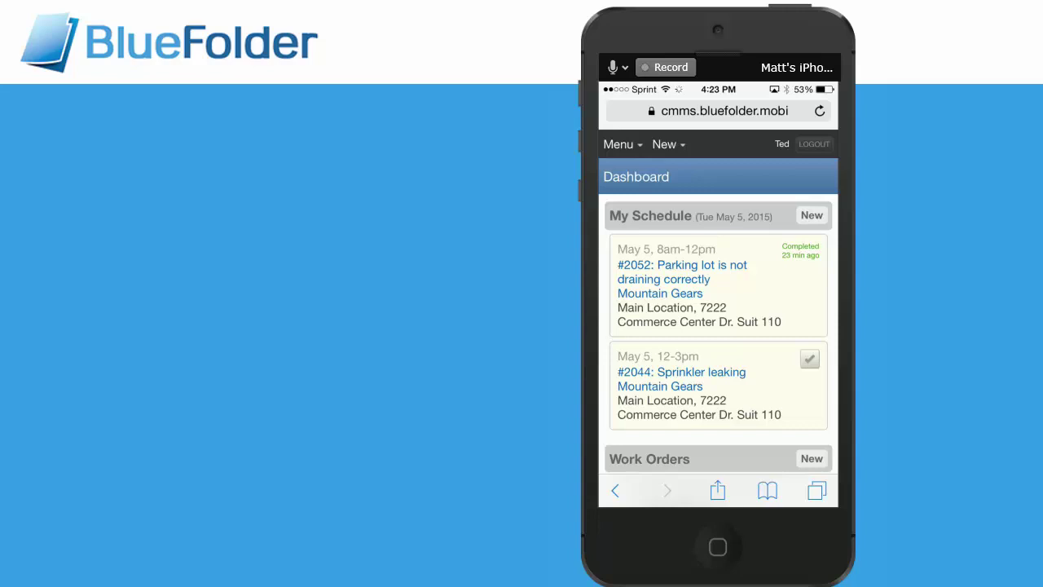
pyautogui.click(622, 144)
pyautogui.click(653, 268)
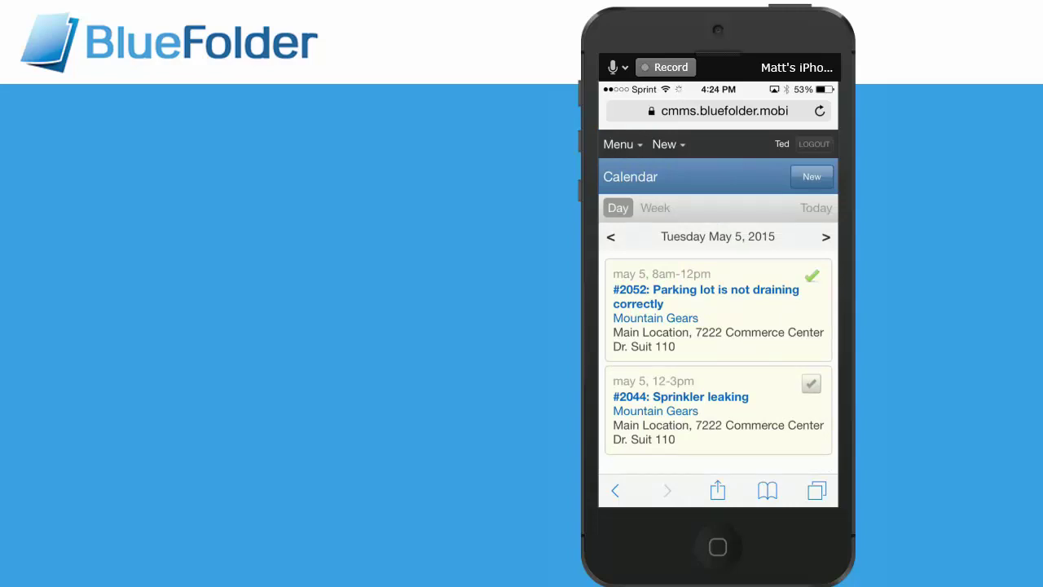
pyautogui.click(655, 208)
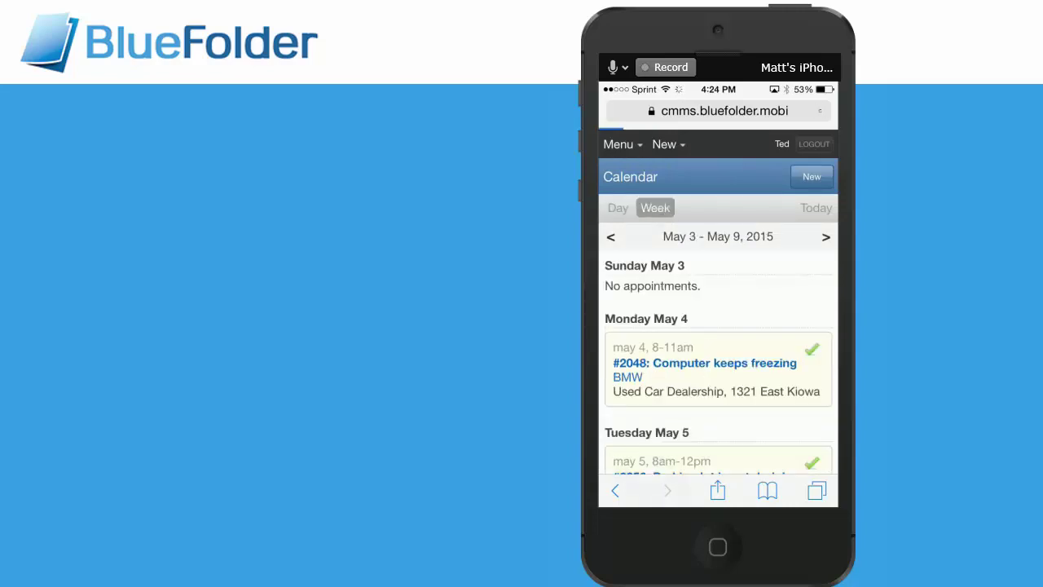
pyautogui.scroll(-2, 718, 326)
pyautogui.scroll(-5, 717, 326)
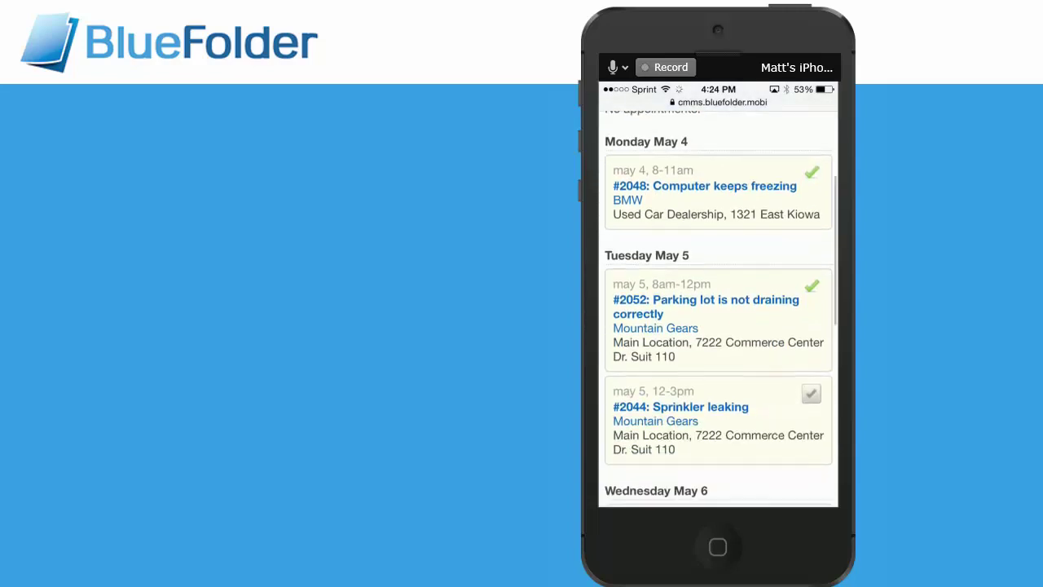
pyautogui.scroll(-1, 718, 326)
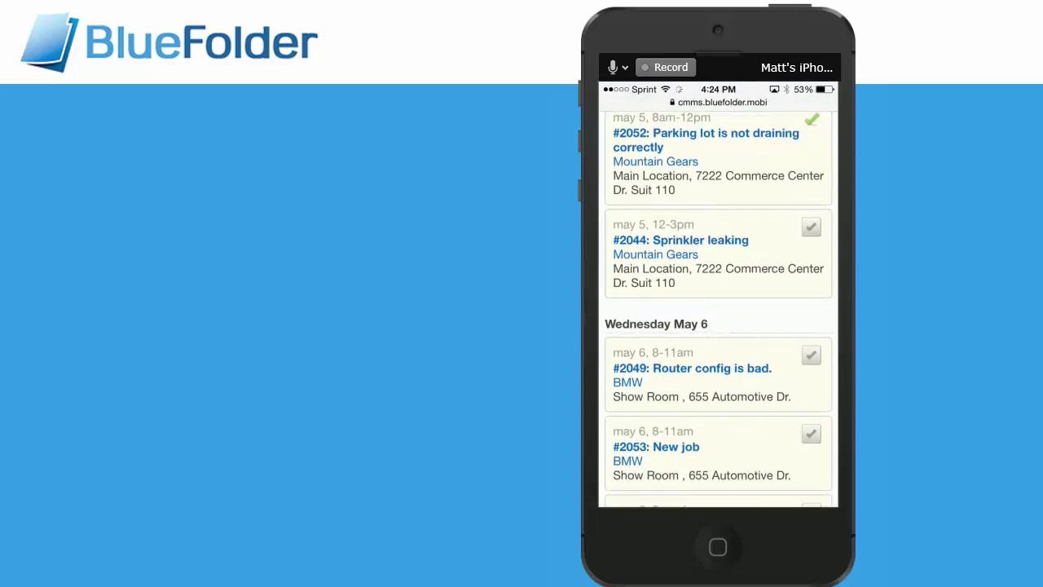
# - Open work order #2044 'Sprinkler leaking' and look through its details
pyautogui.click(680, 239)
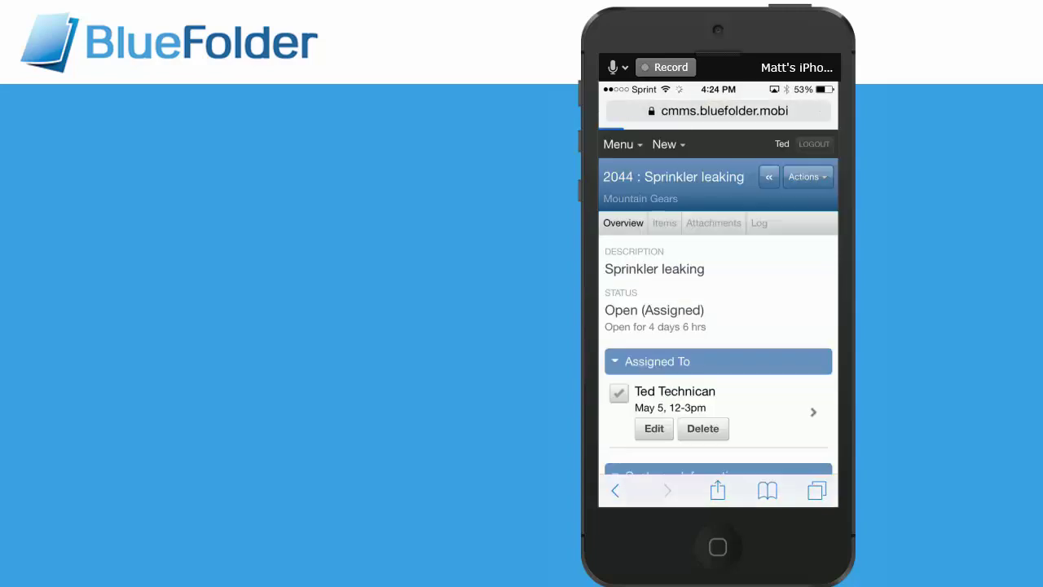
pyautogui.scroll(-2, 718, 326)
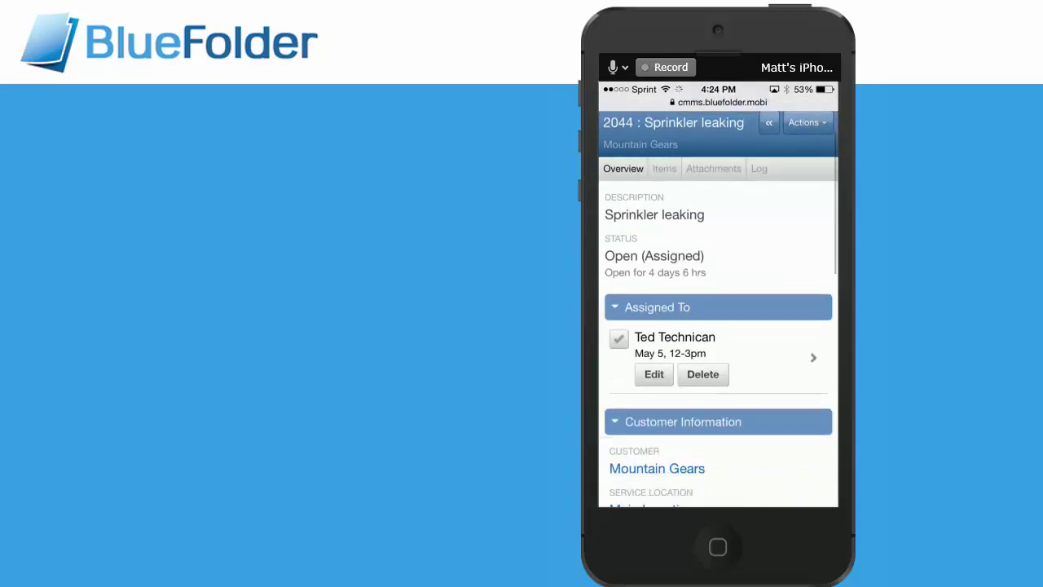
pyautogui.scroll(2, 717, 326)
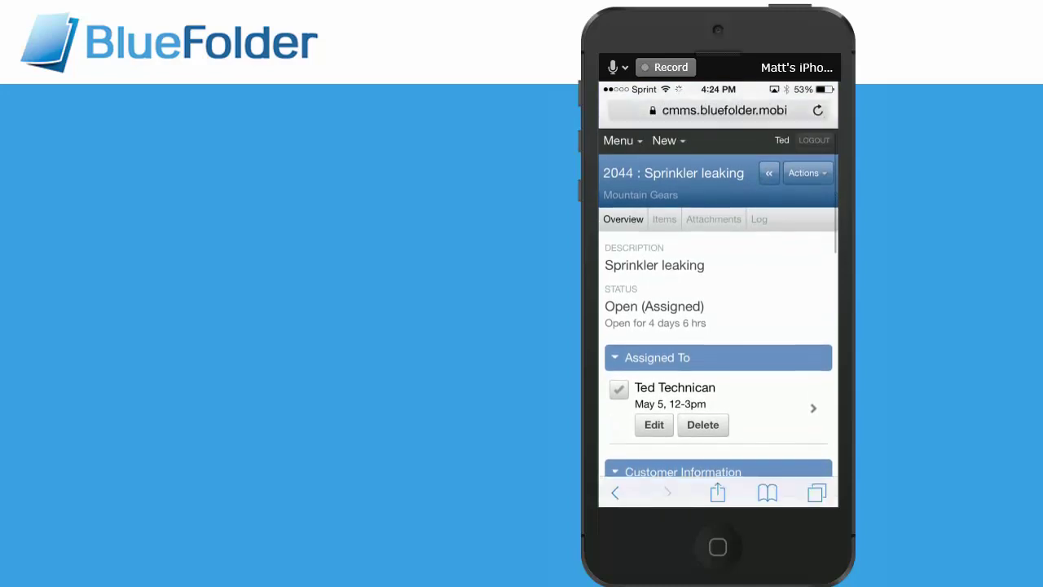
# - Start a new appointment defaulting to May 6, 2015, 8:00–9:00 AM, then bring up the create-new options again
pyautogui.click(666, 144)
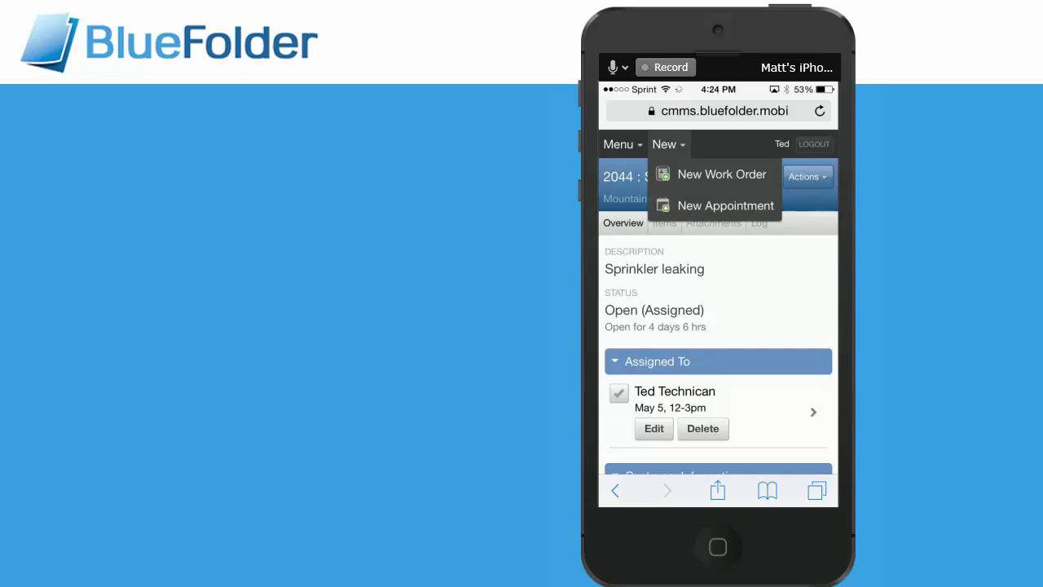
pyautogui.click(725, 205)
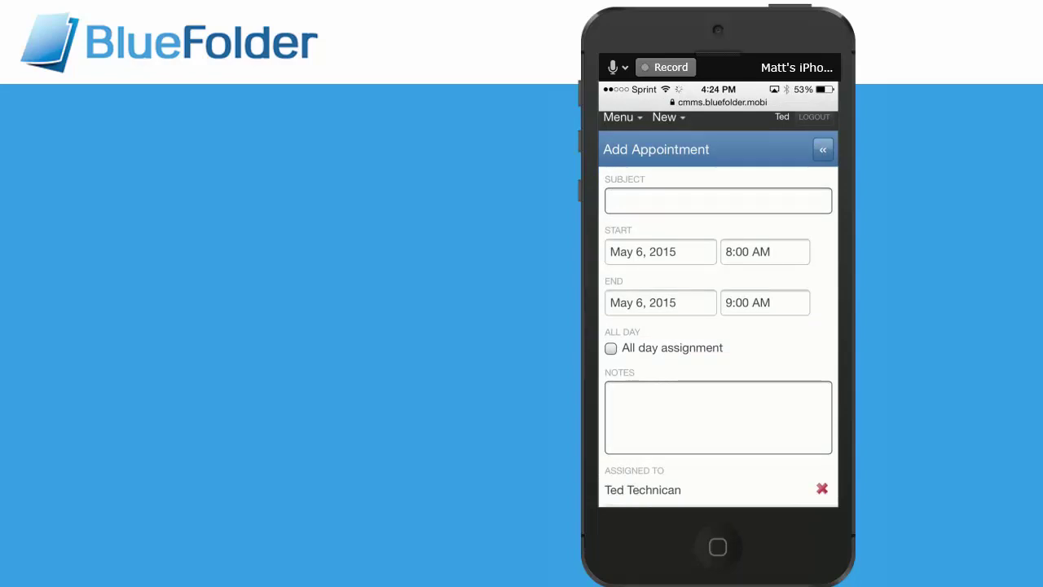
pyautogui.scroll(1, 718, 326)
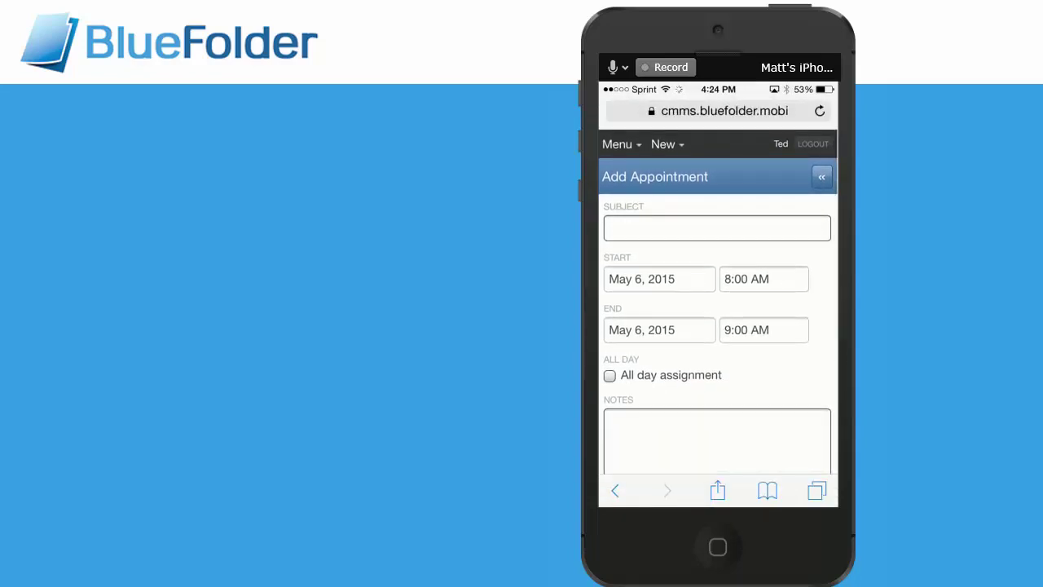
pyautogui.click(667, 144)
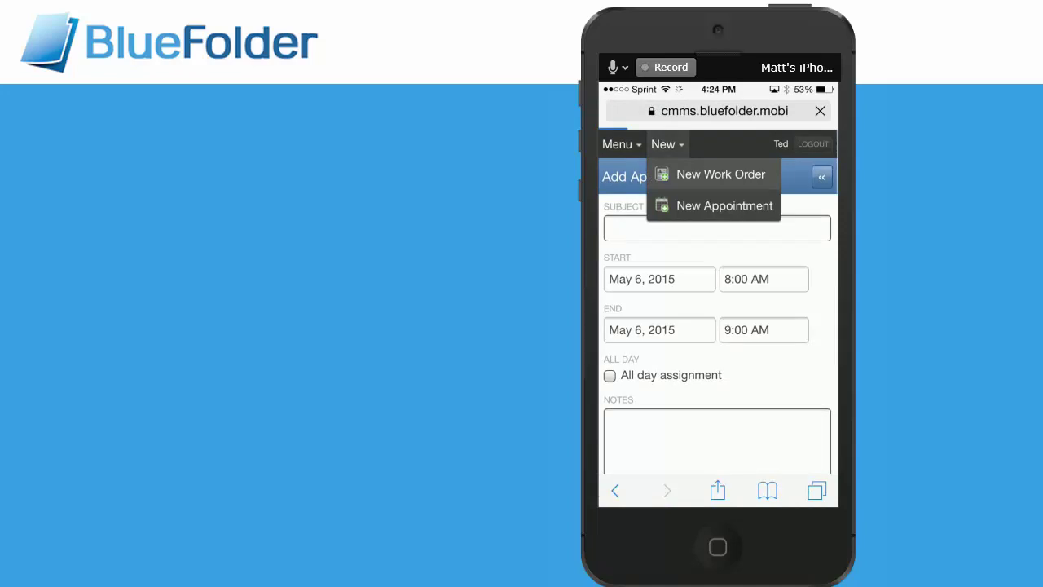
# - Begin a new work order described as 'Fix equipment' with BMW as the customer
pyautogui.click(721, 173)
pyautogui.click(717, 231)
pyautogui.write('Fi')
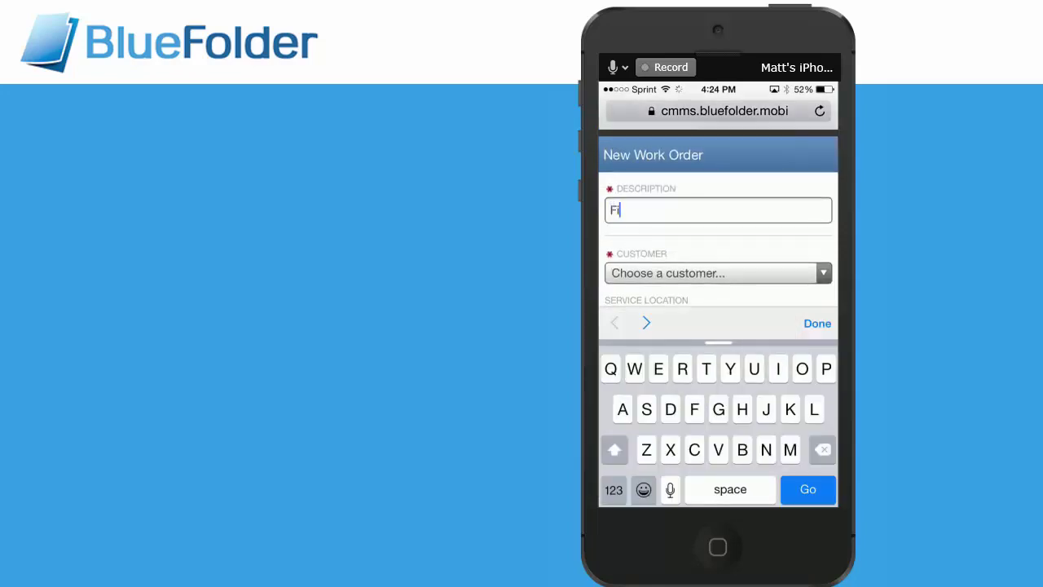
pyautogui.write('x equipment')
pyautogui.click(717, 273)
pyautogui.moveTo(721, 456); pyautogui.dragTo(721, 424)
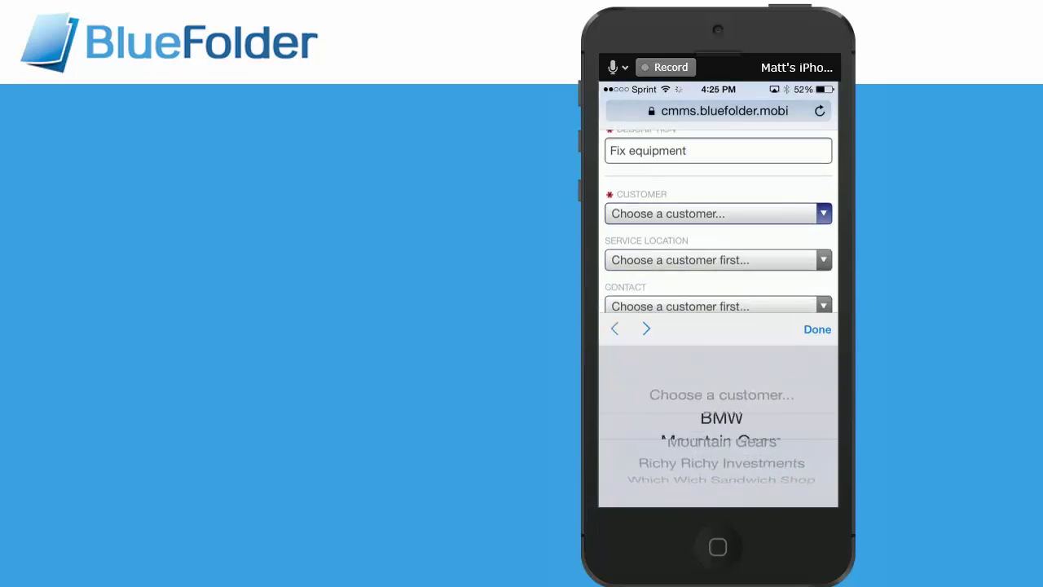
pyautogui.click(818, 329)
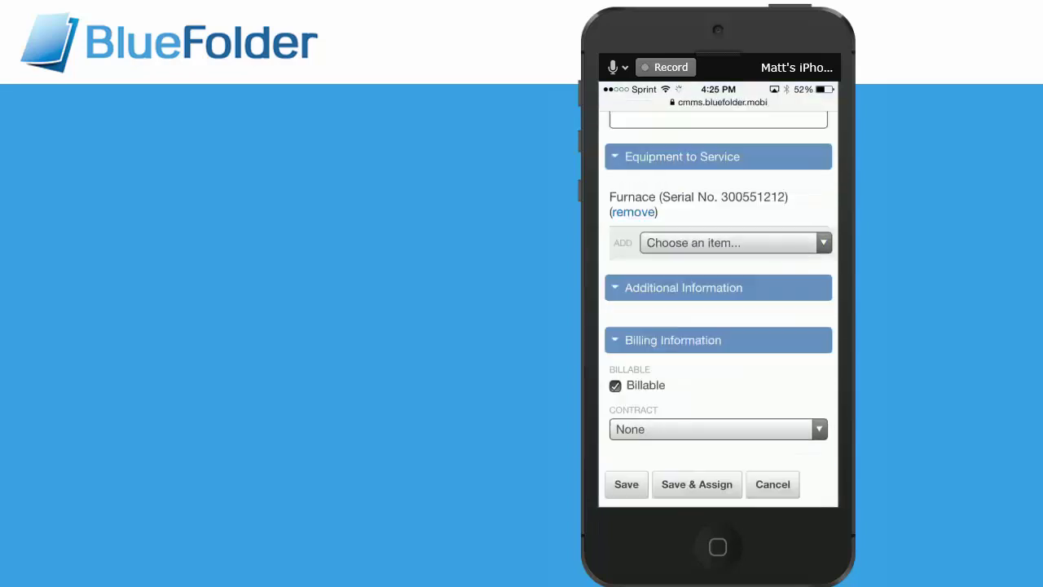
# - Save work order #2056 and assign it to the technician for May 6, 8–11 AM
pyautogui.scroll(-1, 721, 306)
pyautogui.click(696, 447)
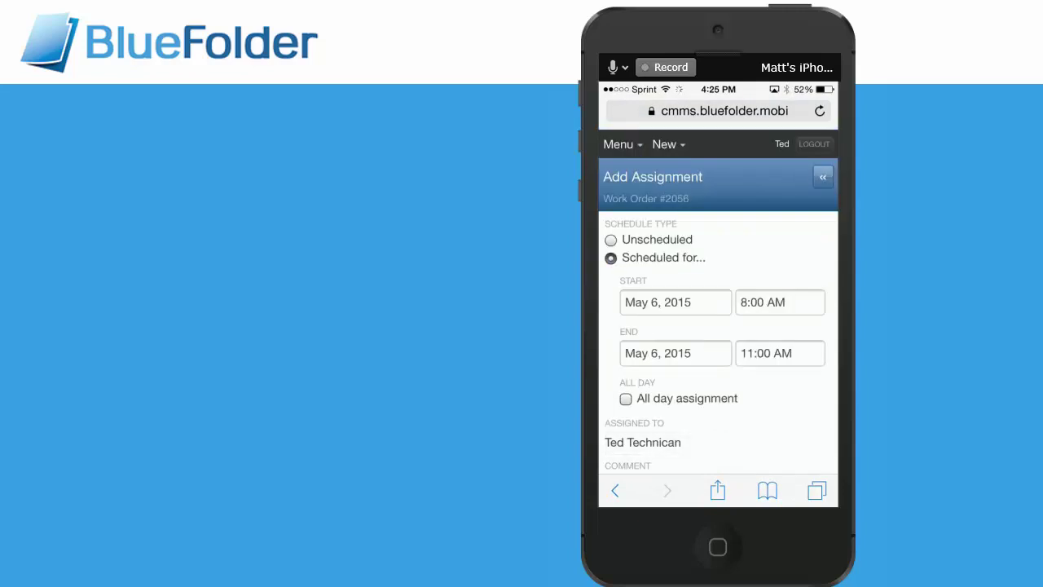
pyautogui.scroll(-2, 718, 326)
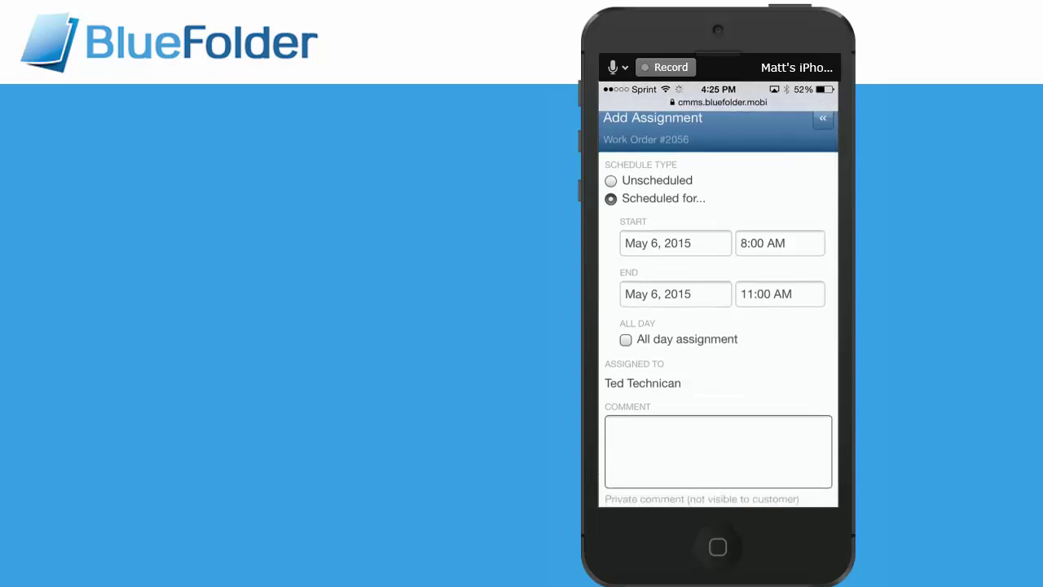
pyautogui.scroll(-2, 717, 326)
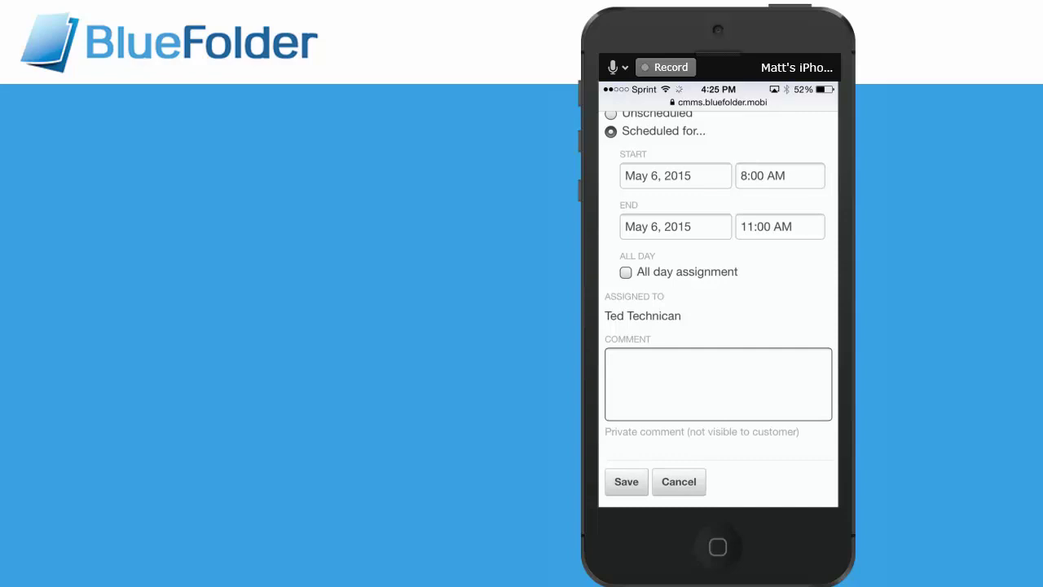
pyautogui.click(626, 481)
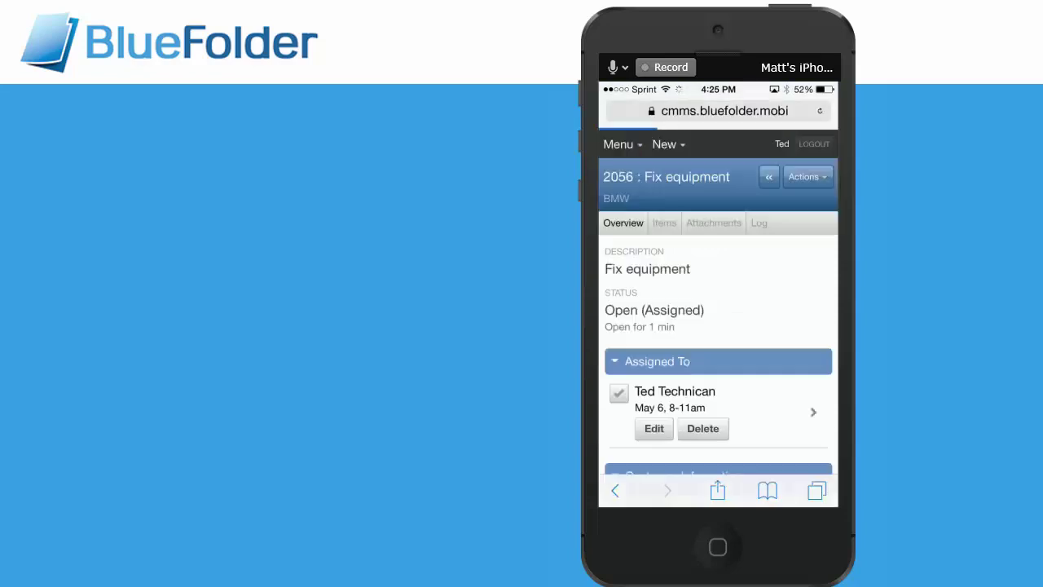